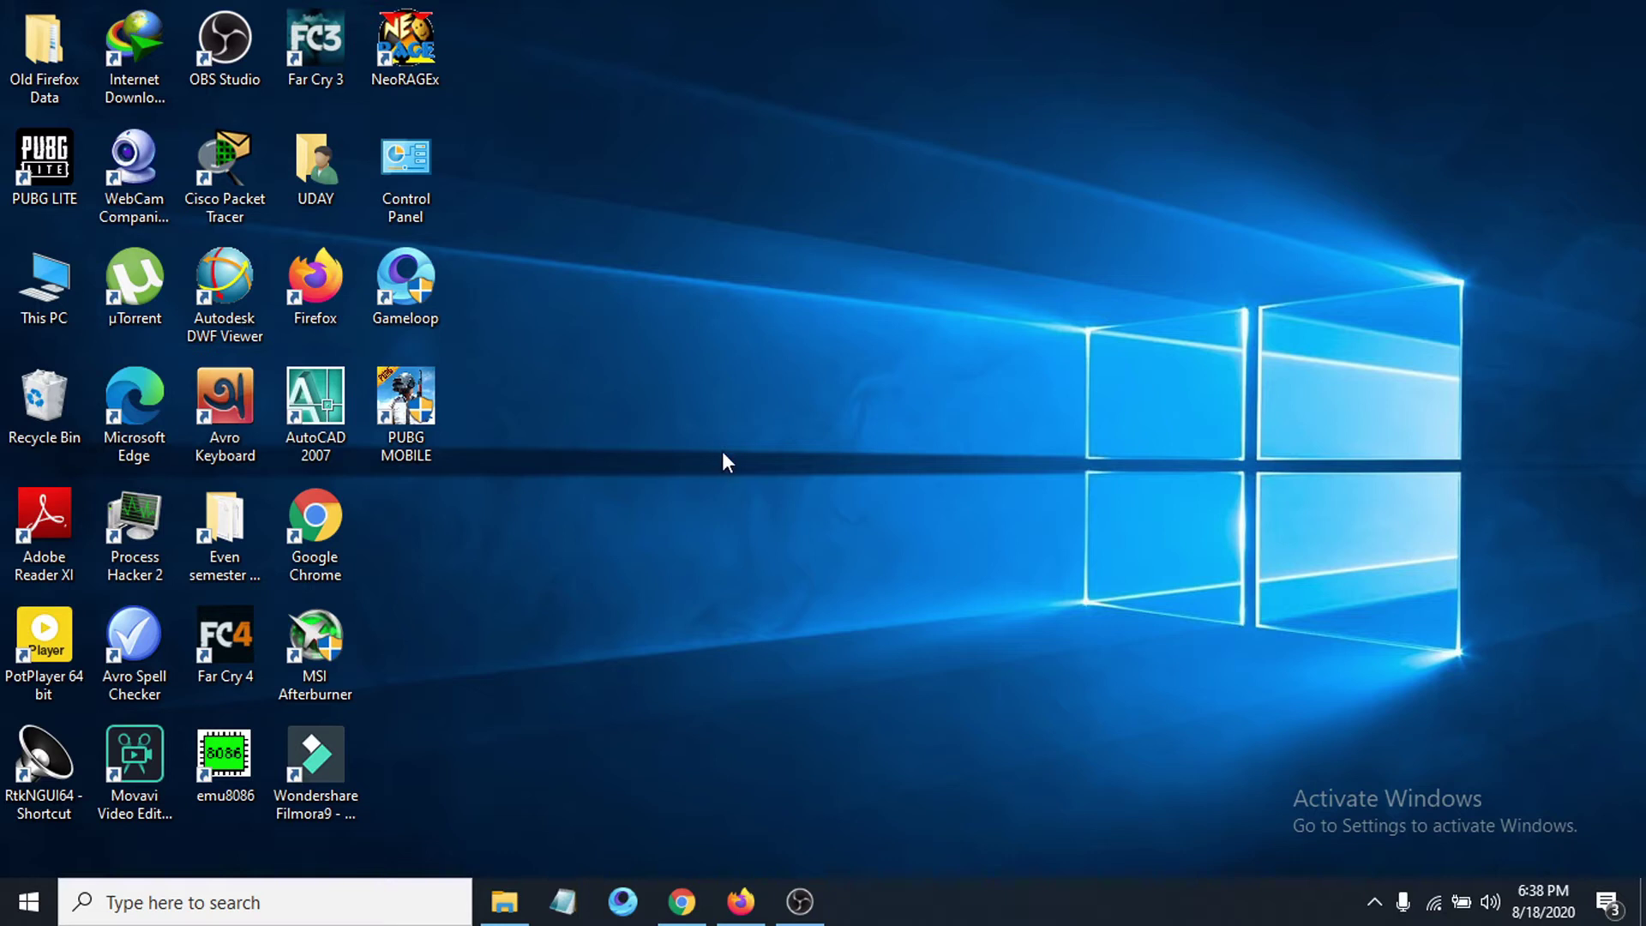
Search Windows for 'video' and open the Video playback settings page.
left_click(142, 907)
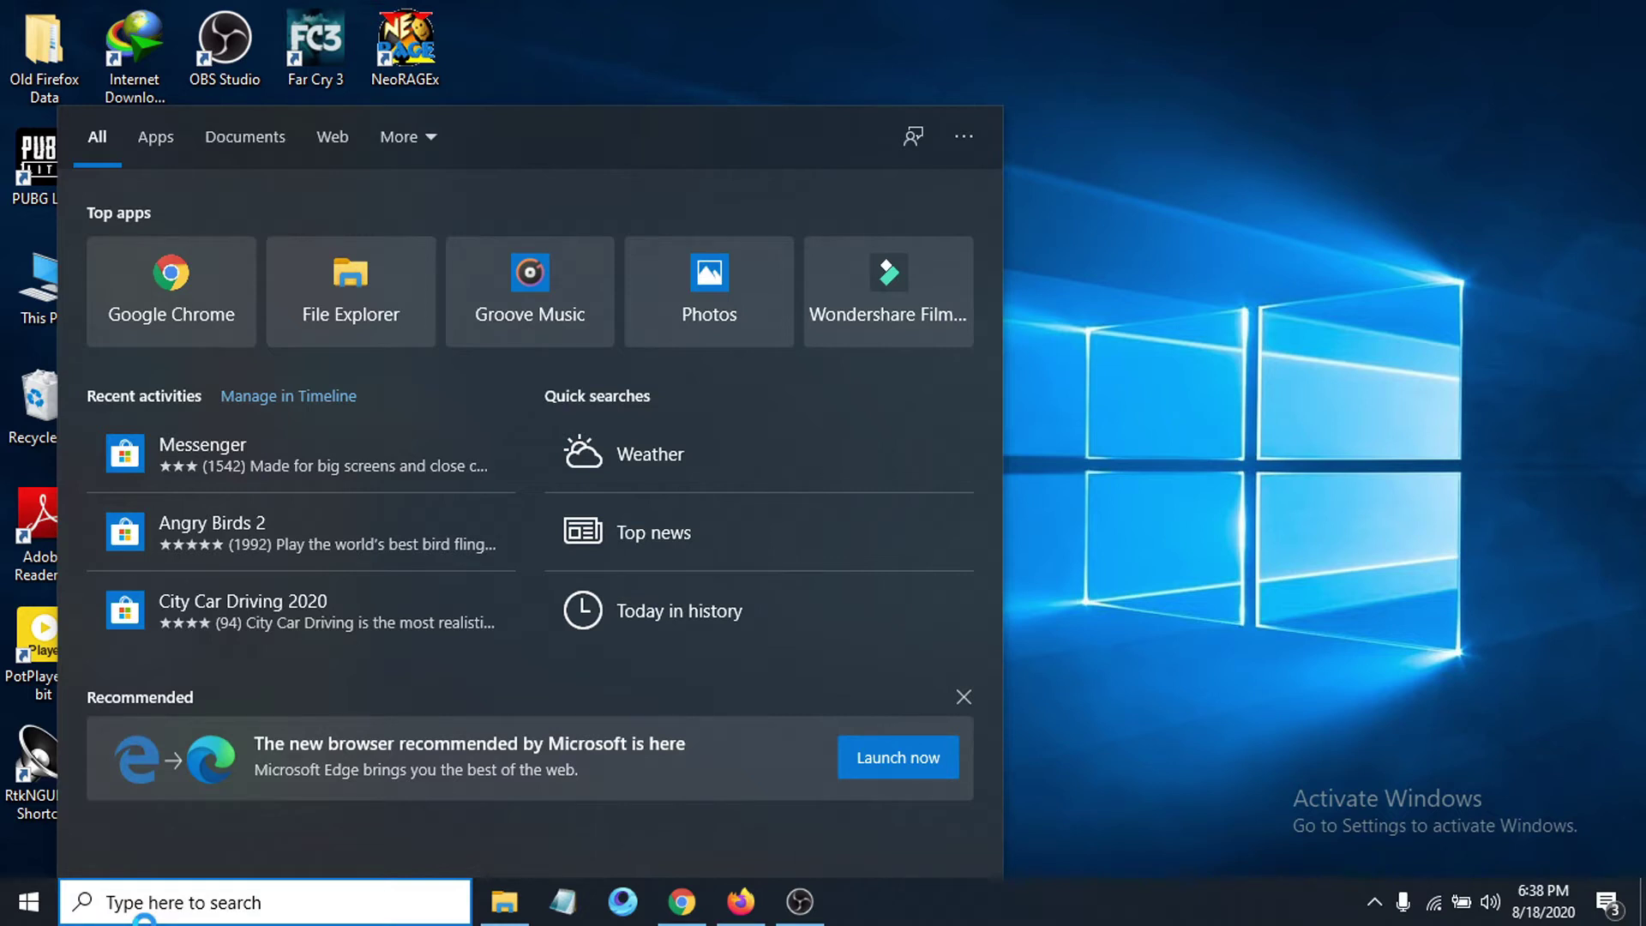
type("vi")
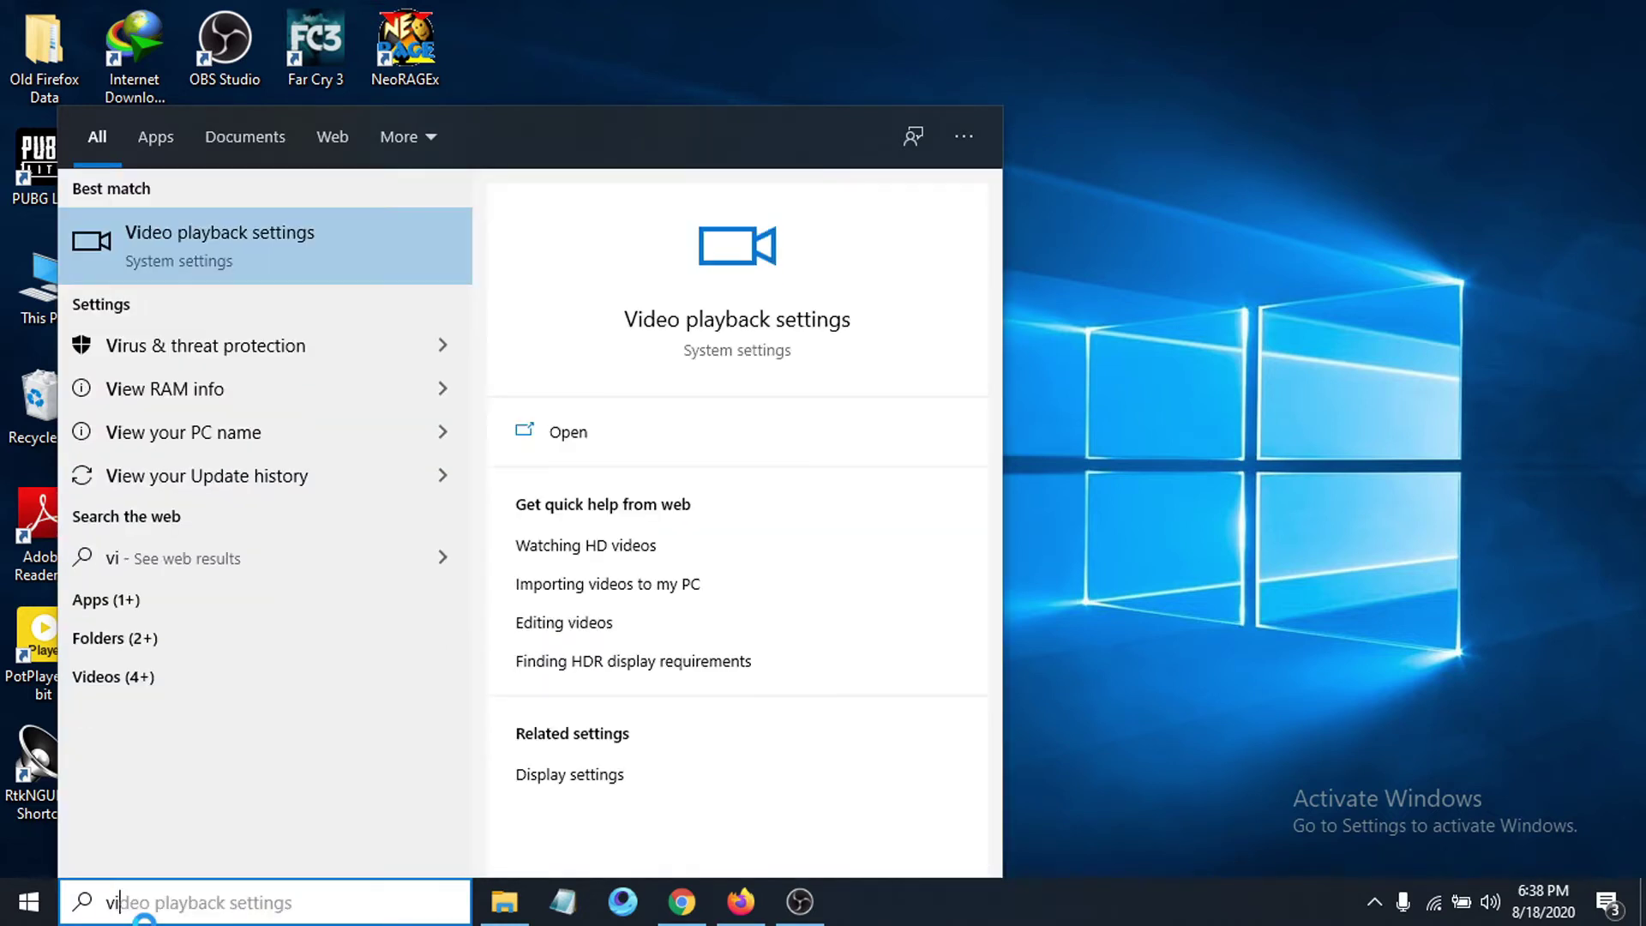
type("deo")
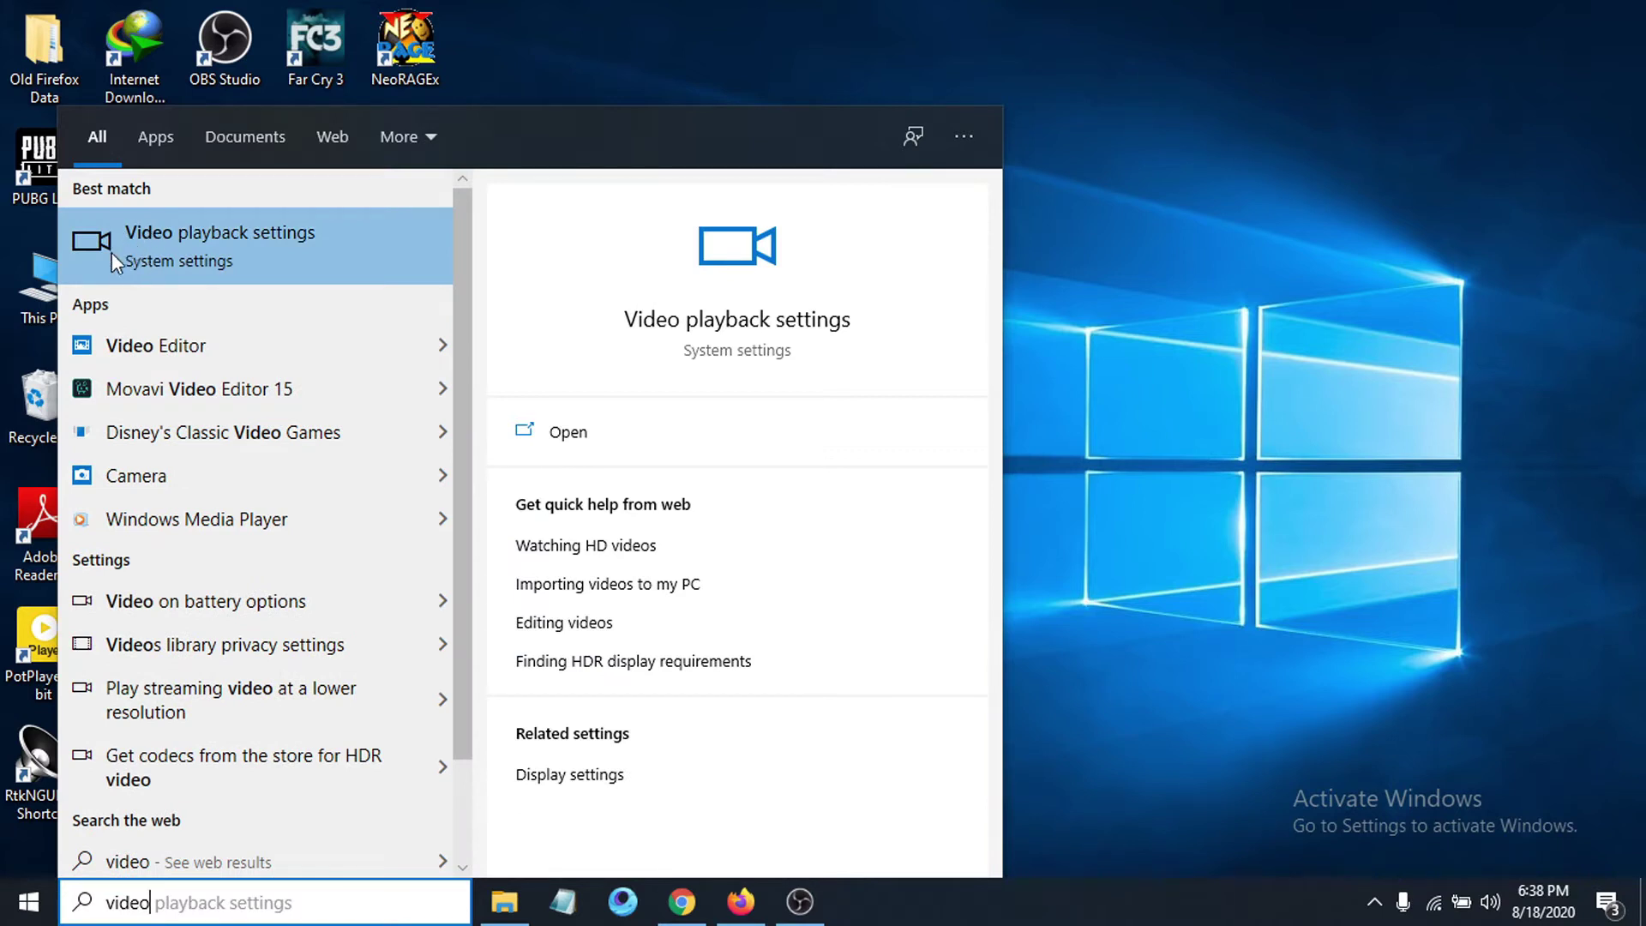
left_click(112, 255)
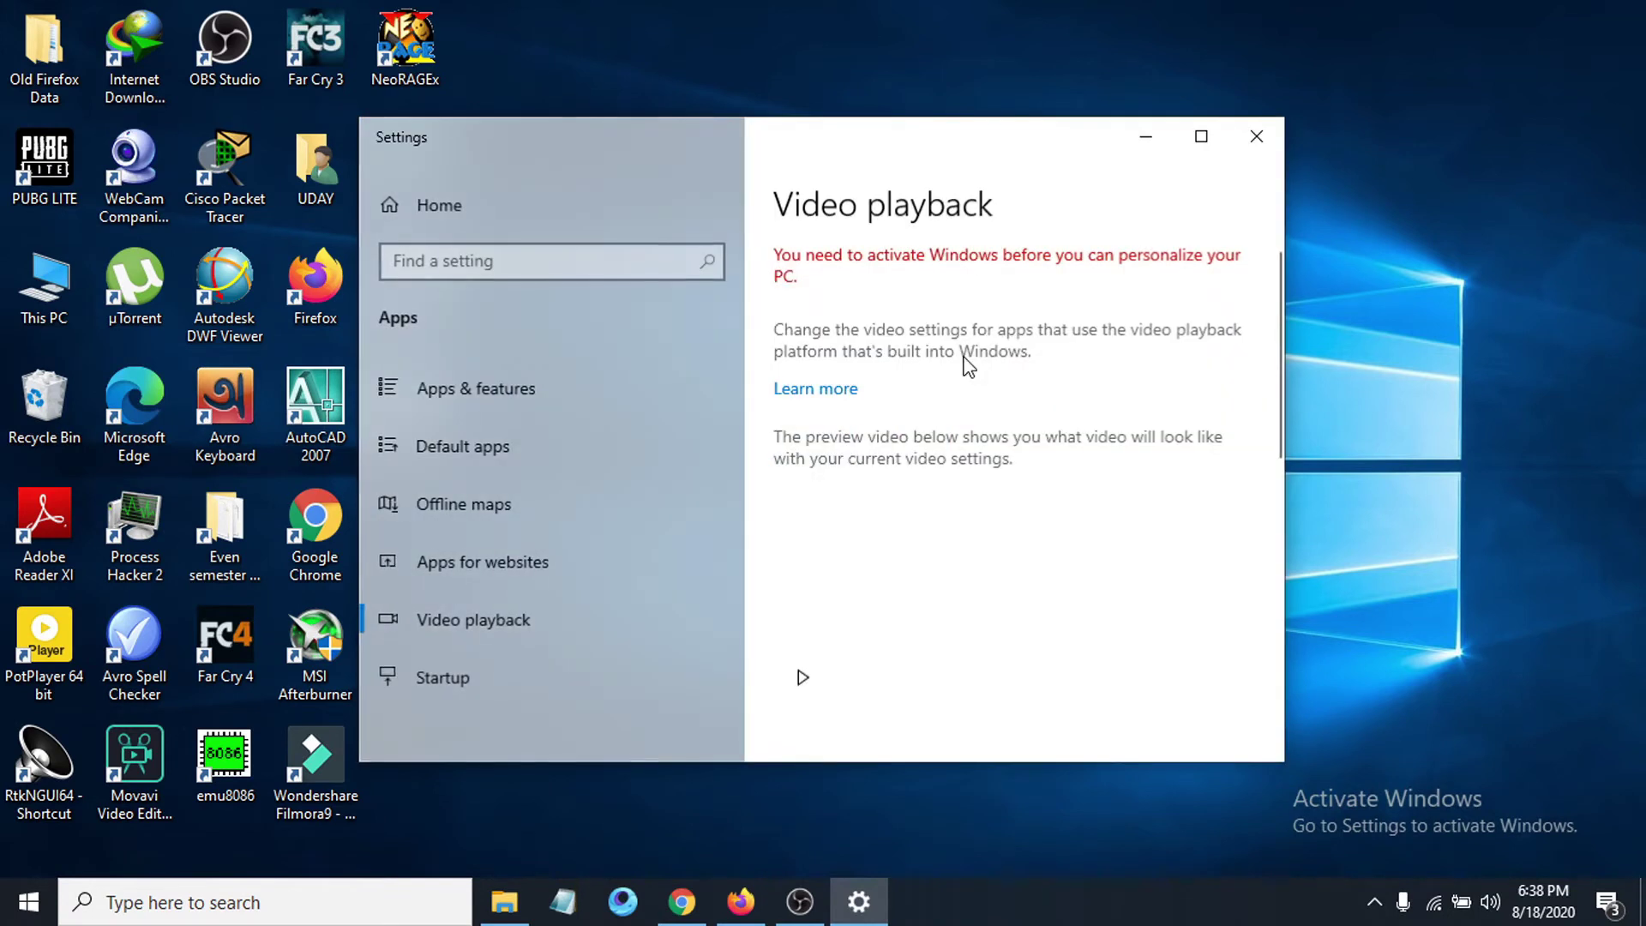
Turn on 'I prefer video to play at a lower resolution' for streaming video.
scroll(973, 514, "down", 5)
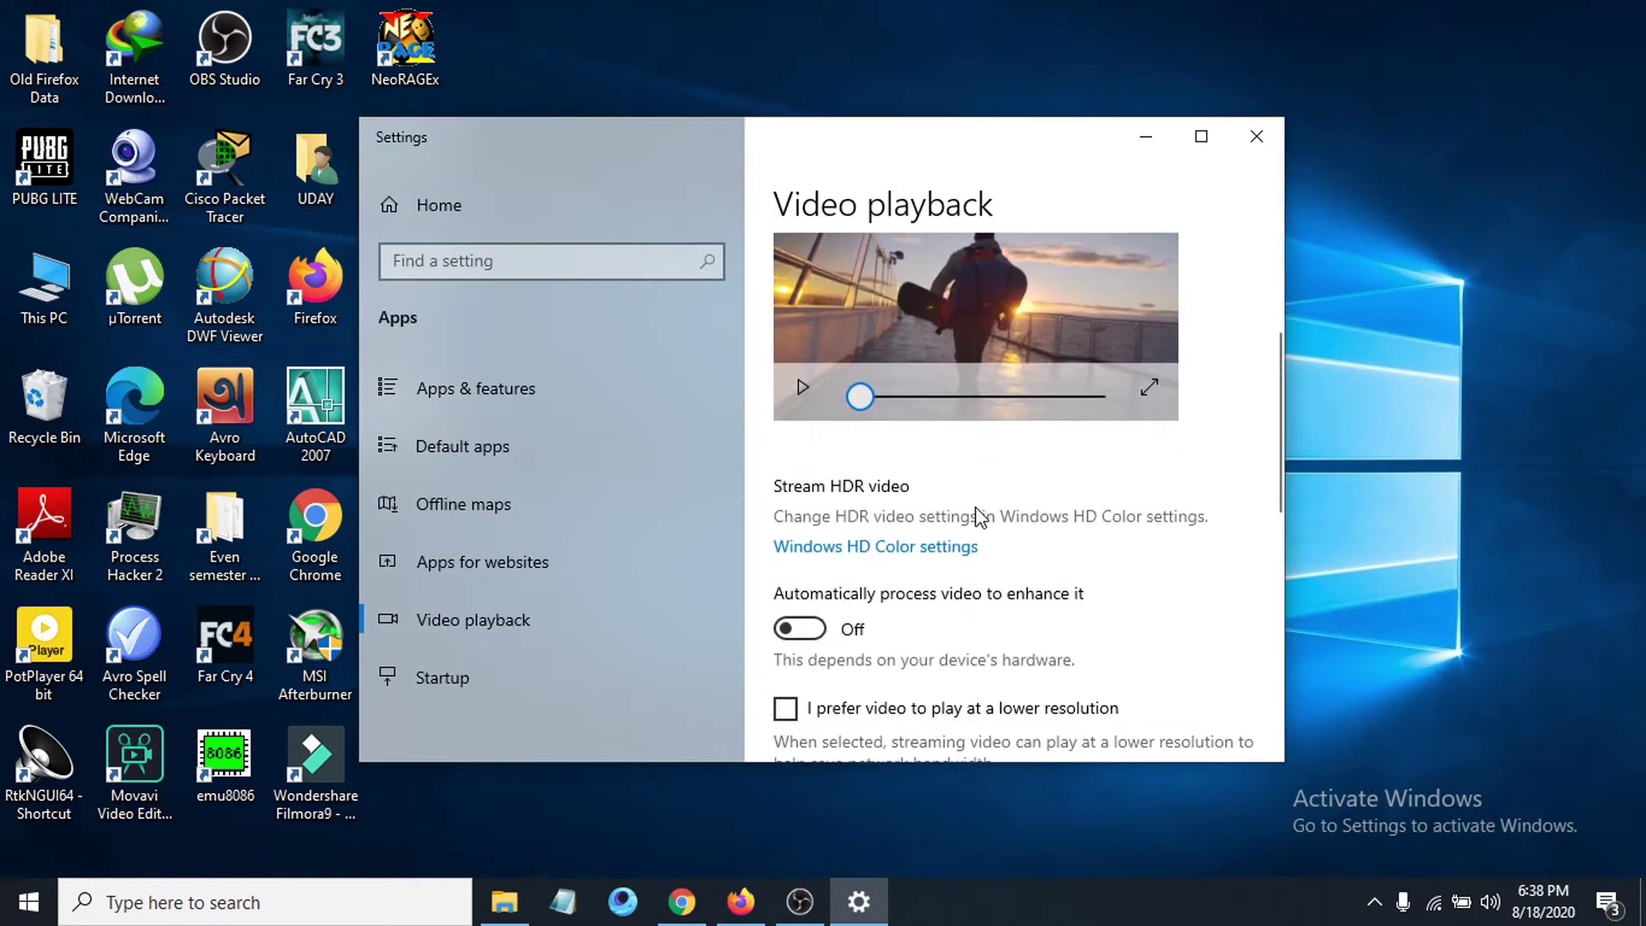
scroll(975, 481, "down", 2)
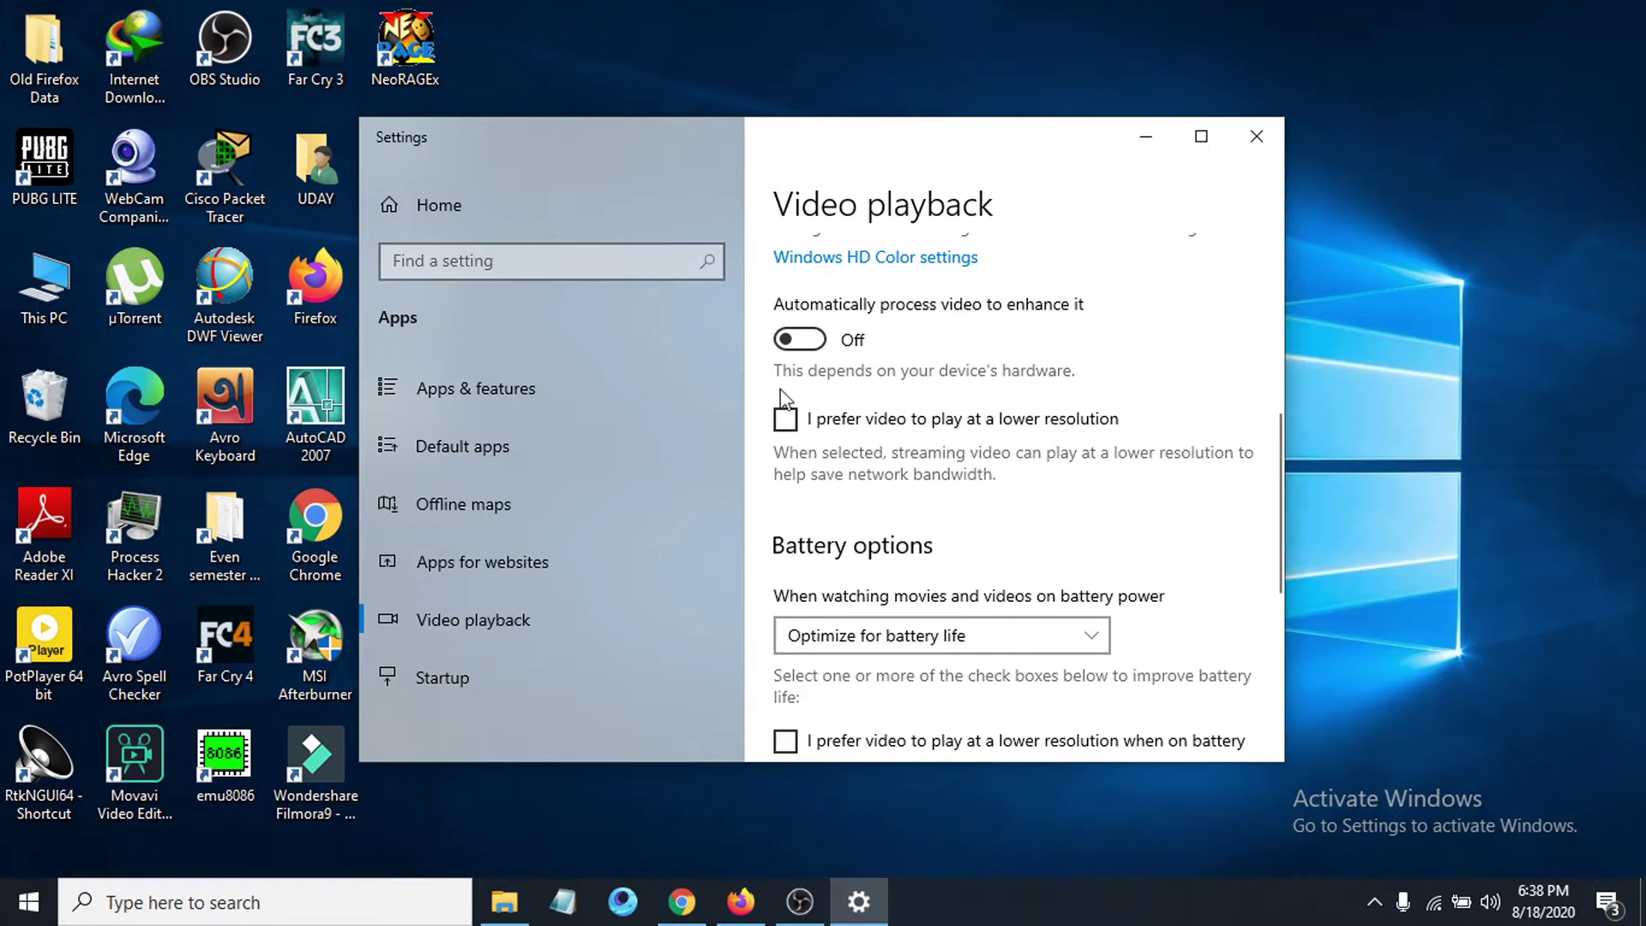
left_click(787, 420)
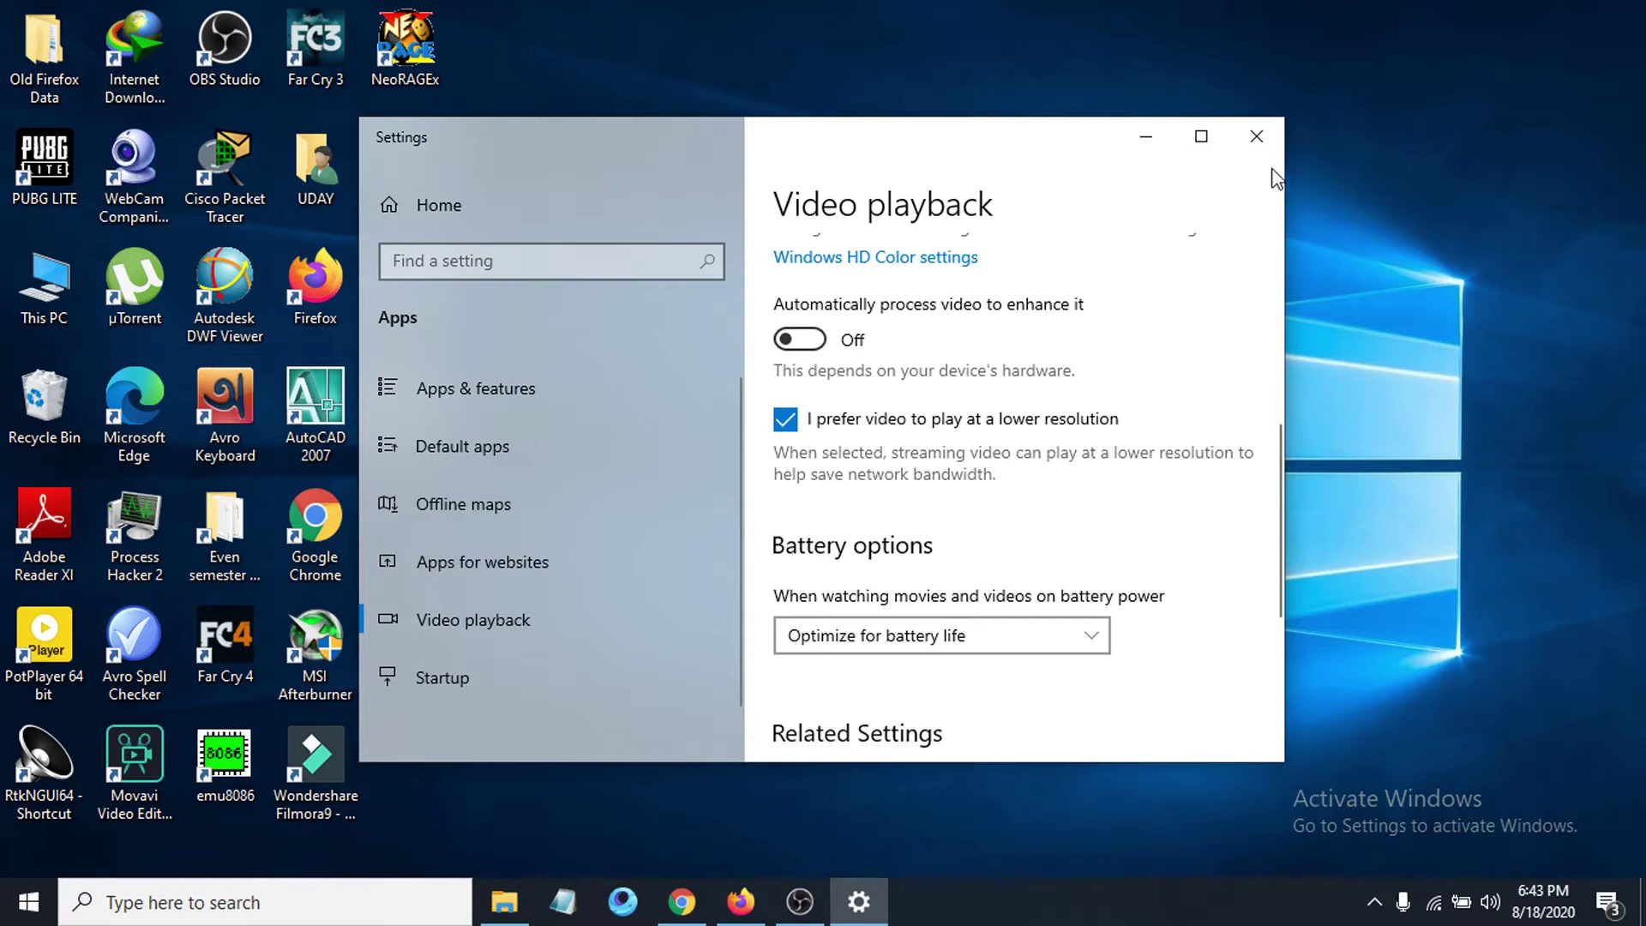
Close Video playback settings and refresh the desktop twice.
left_click(1256, 136)
right_click(787, 409)
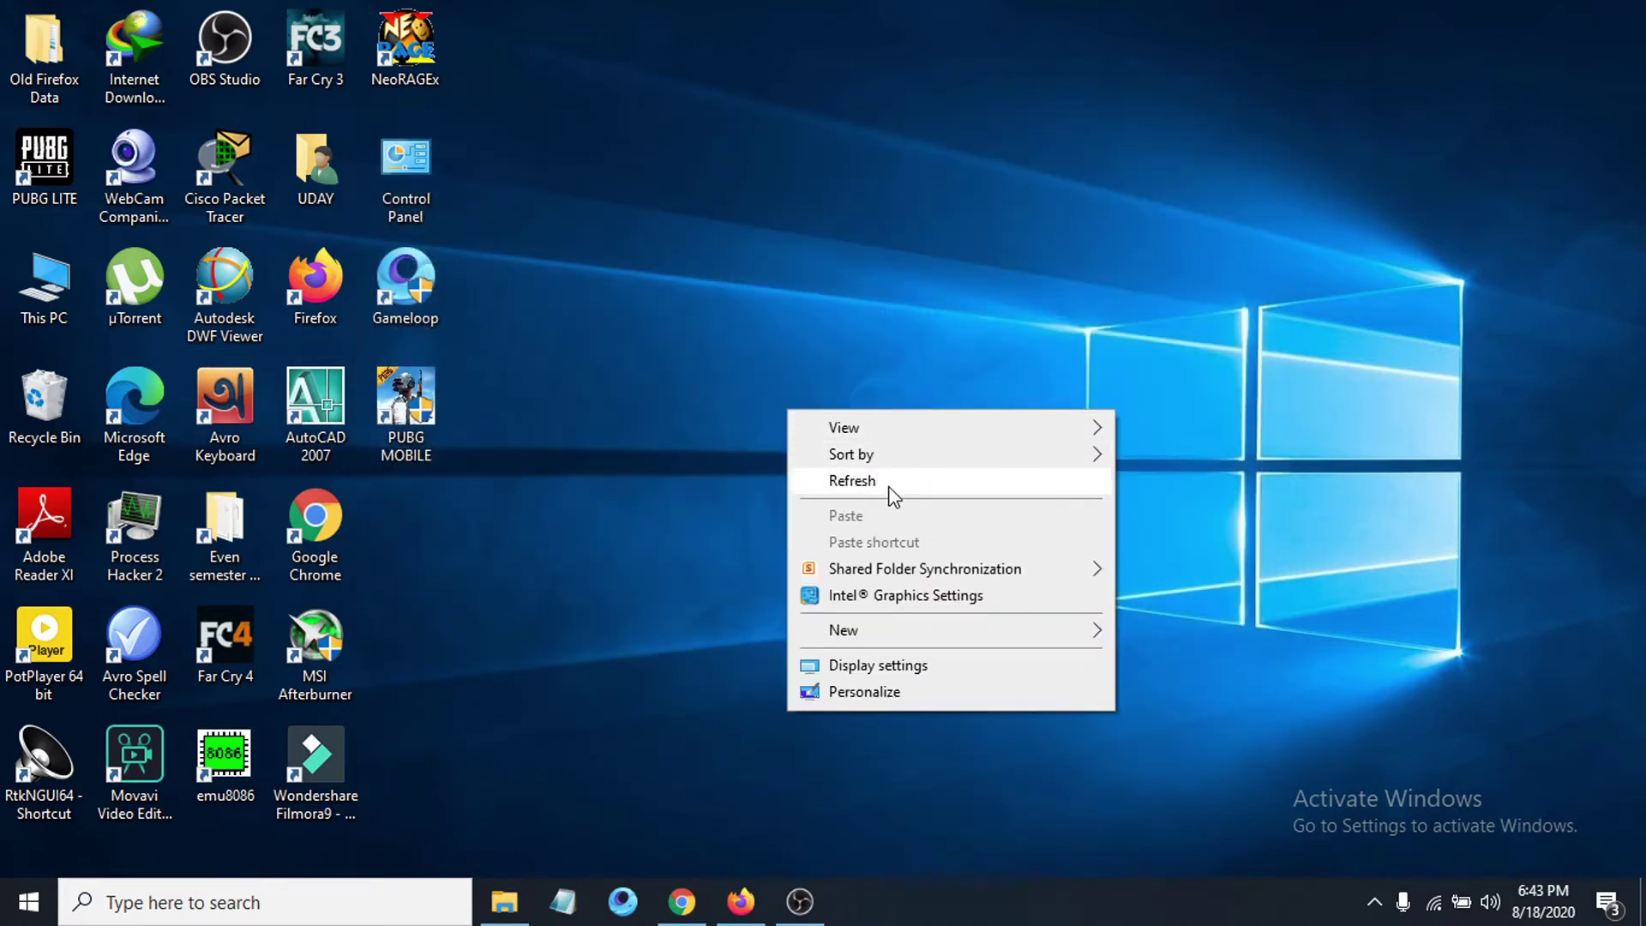
left_click(888, 482)
right_click(768, 388)
left_click(856, 457)
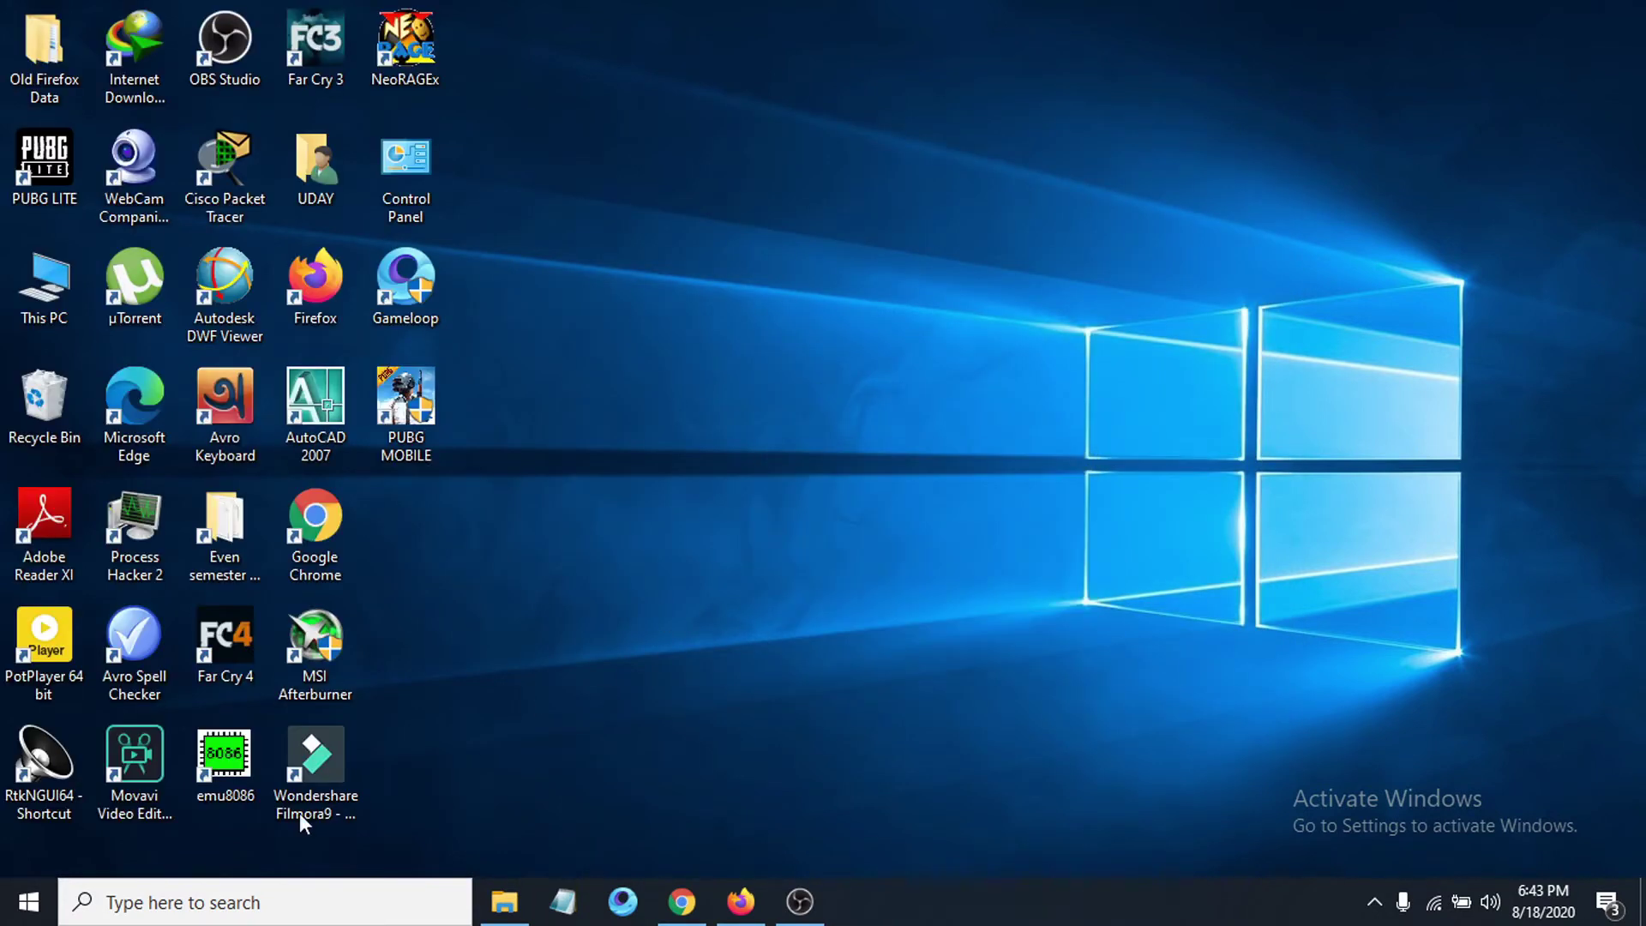
Open Control Panel with large icons and go to Network and Sharing Center.
left_click(176, 900)
type("co")
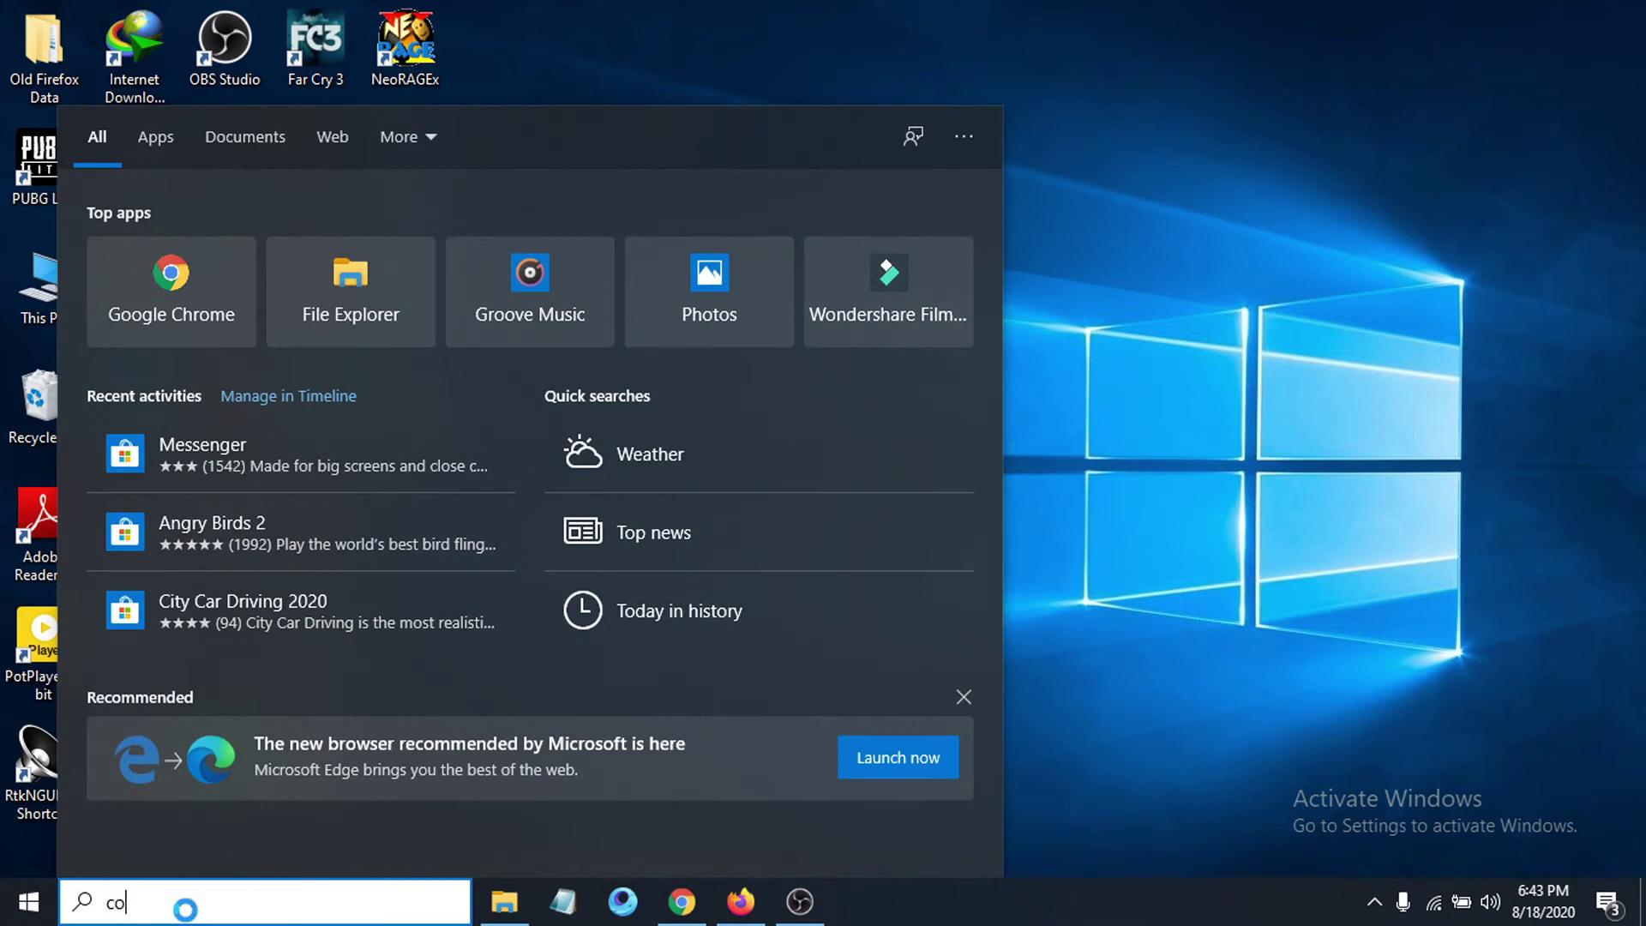
type("ntrol")
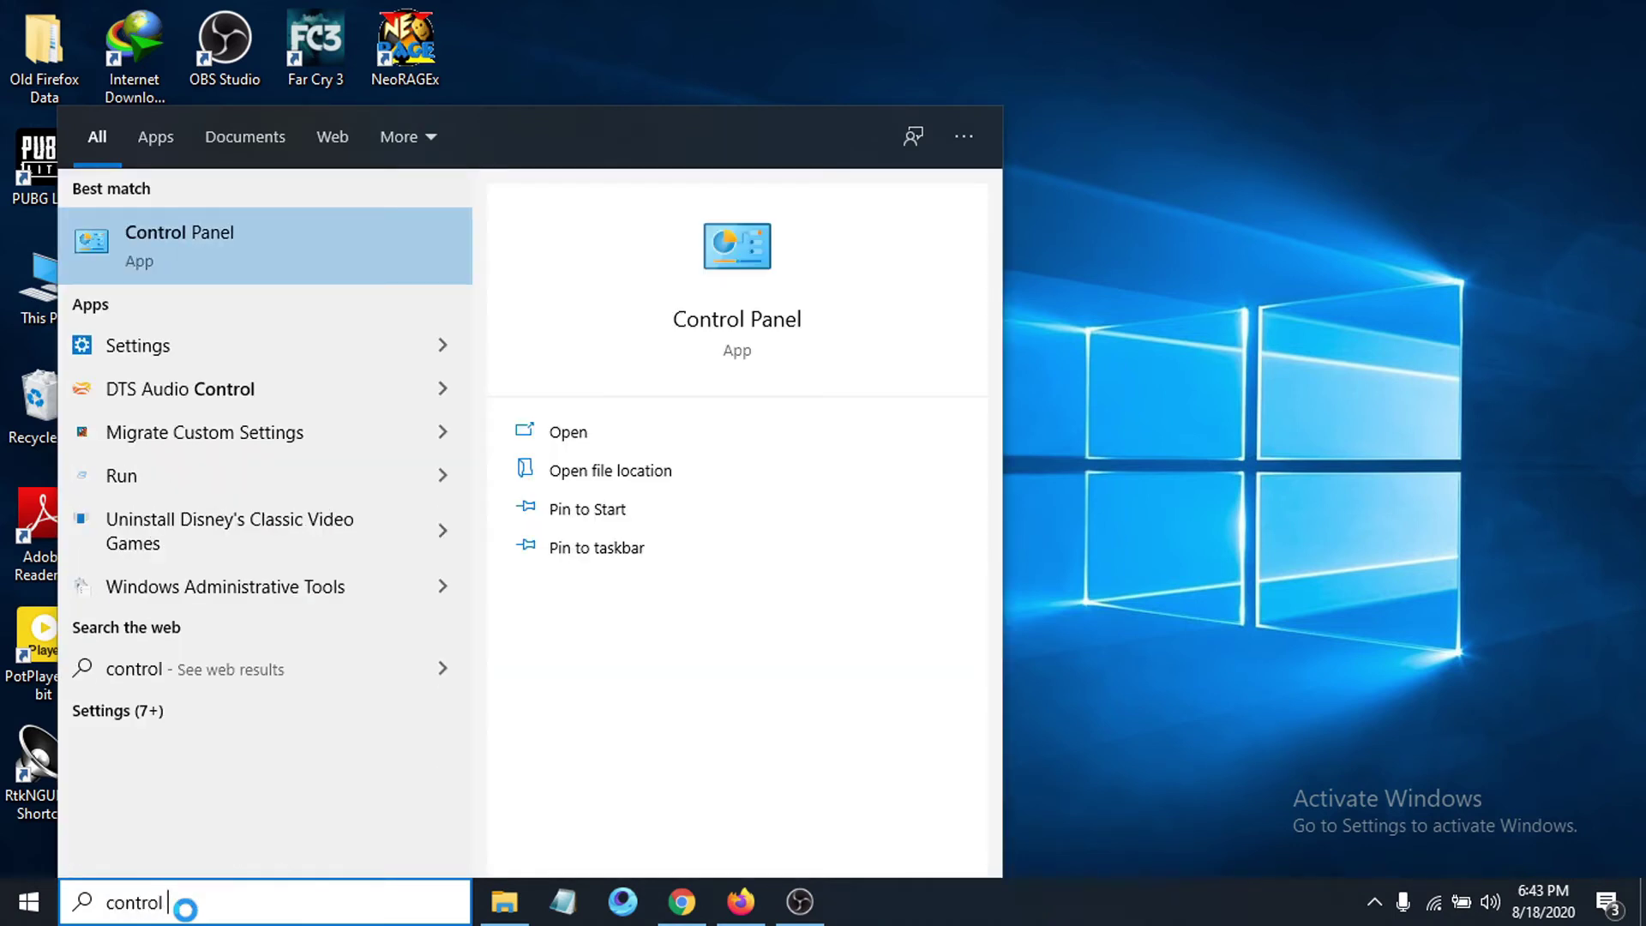
type(" p")
left_click(136, 244)
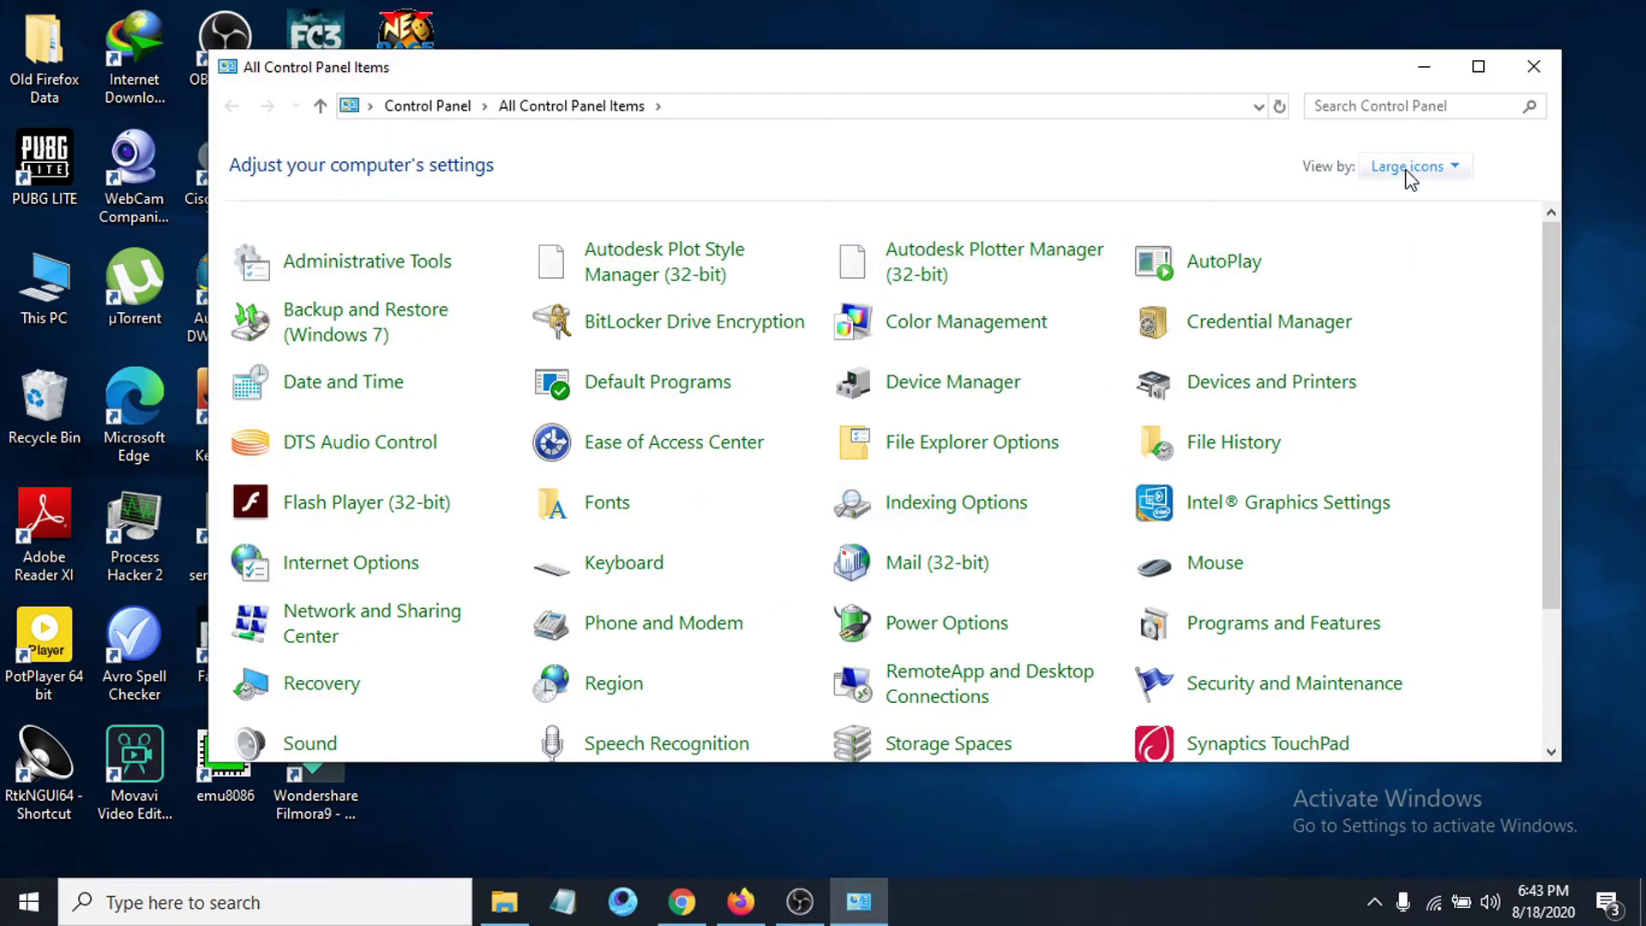
left_click(1410, 166)
left_click(1392, 192)
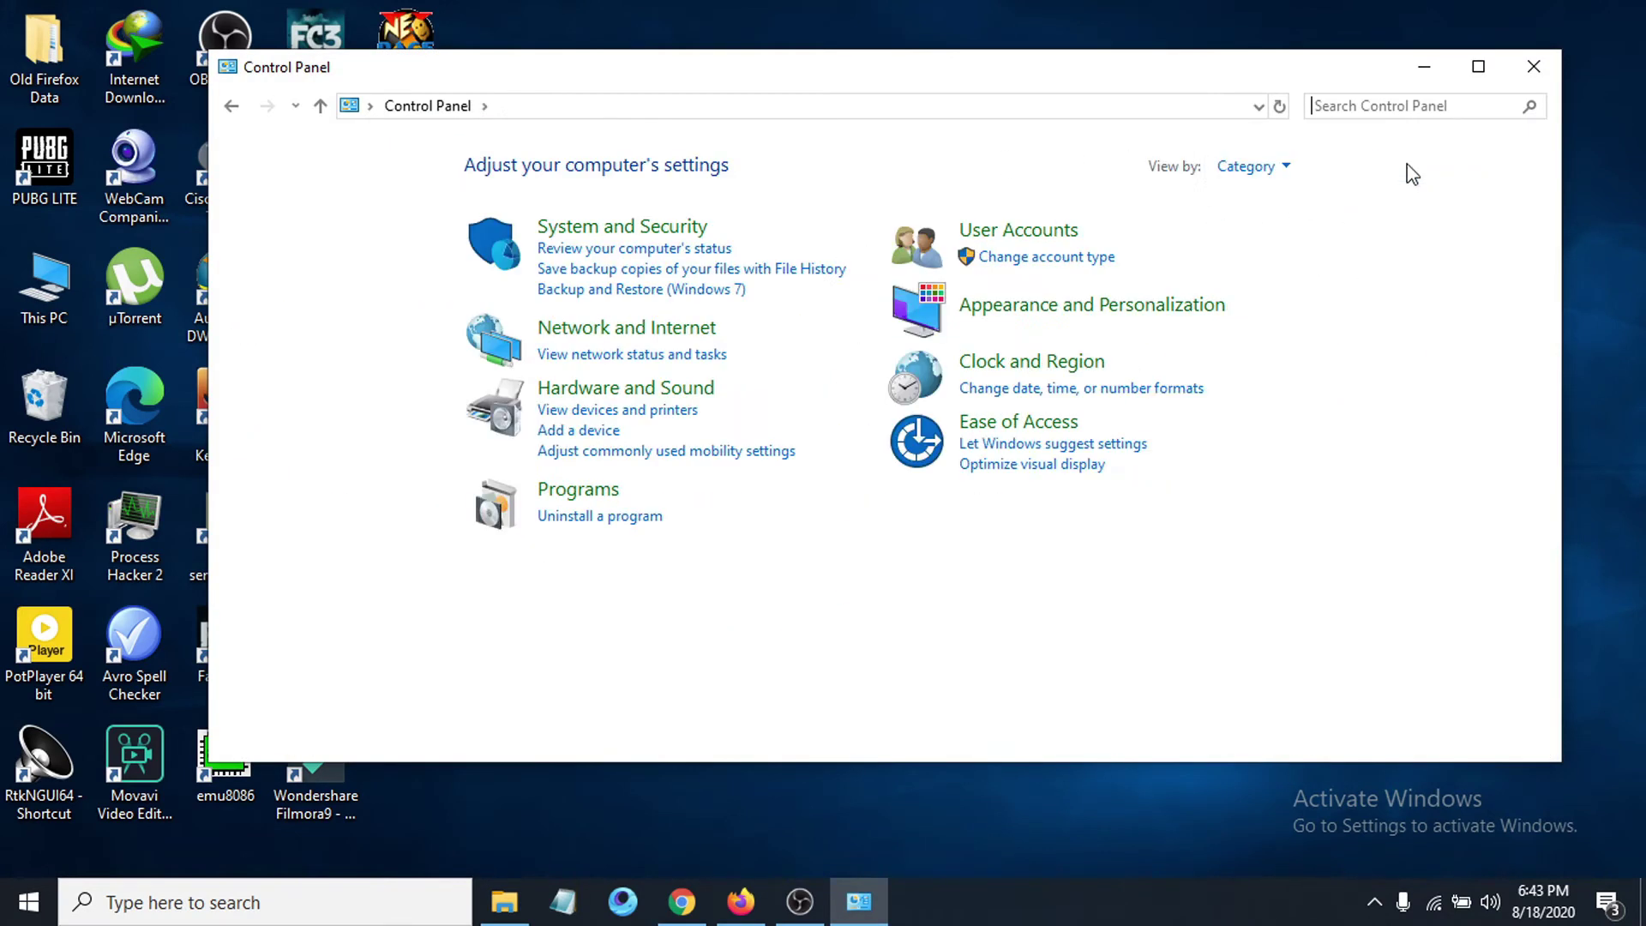
left_click(1264, 168)
left_click(1294, 230)
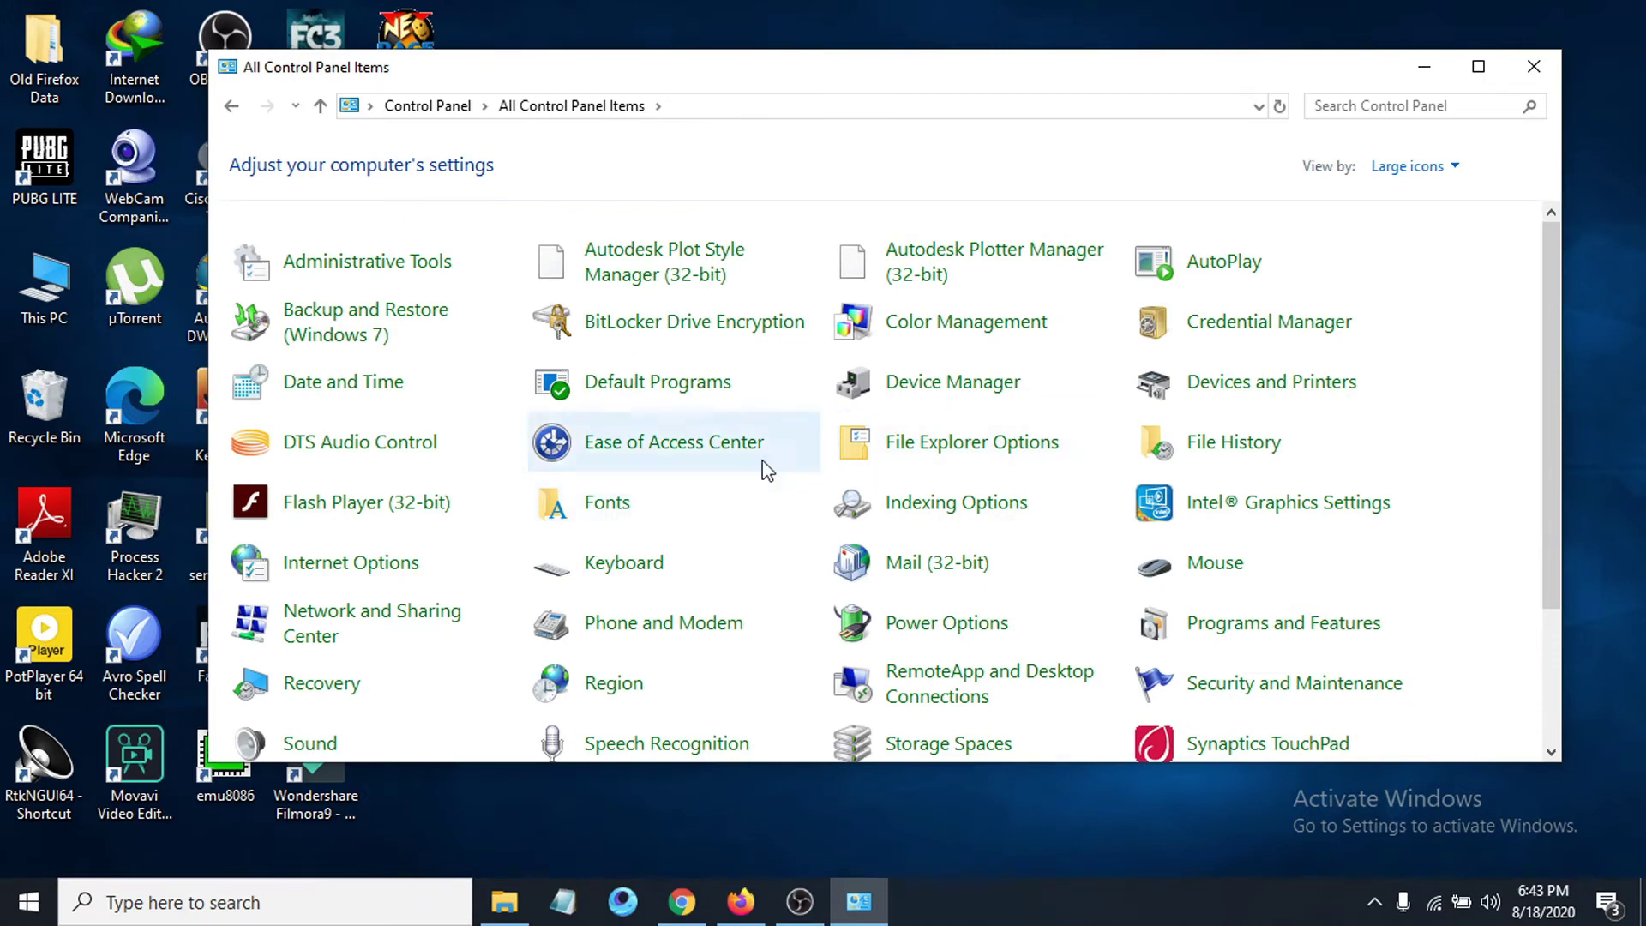
scroll(393, 665, "down", 1)
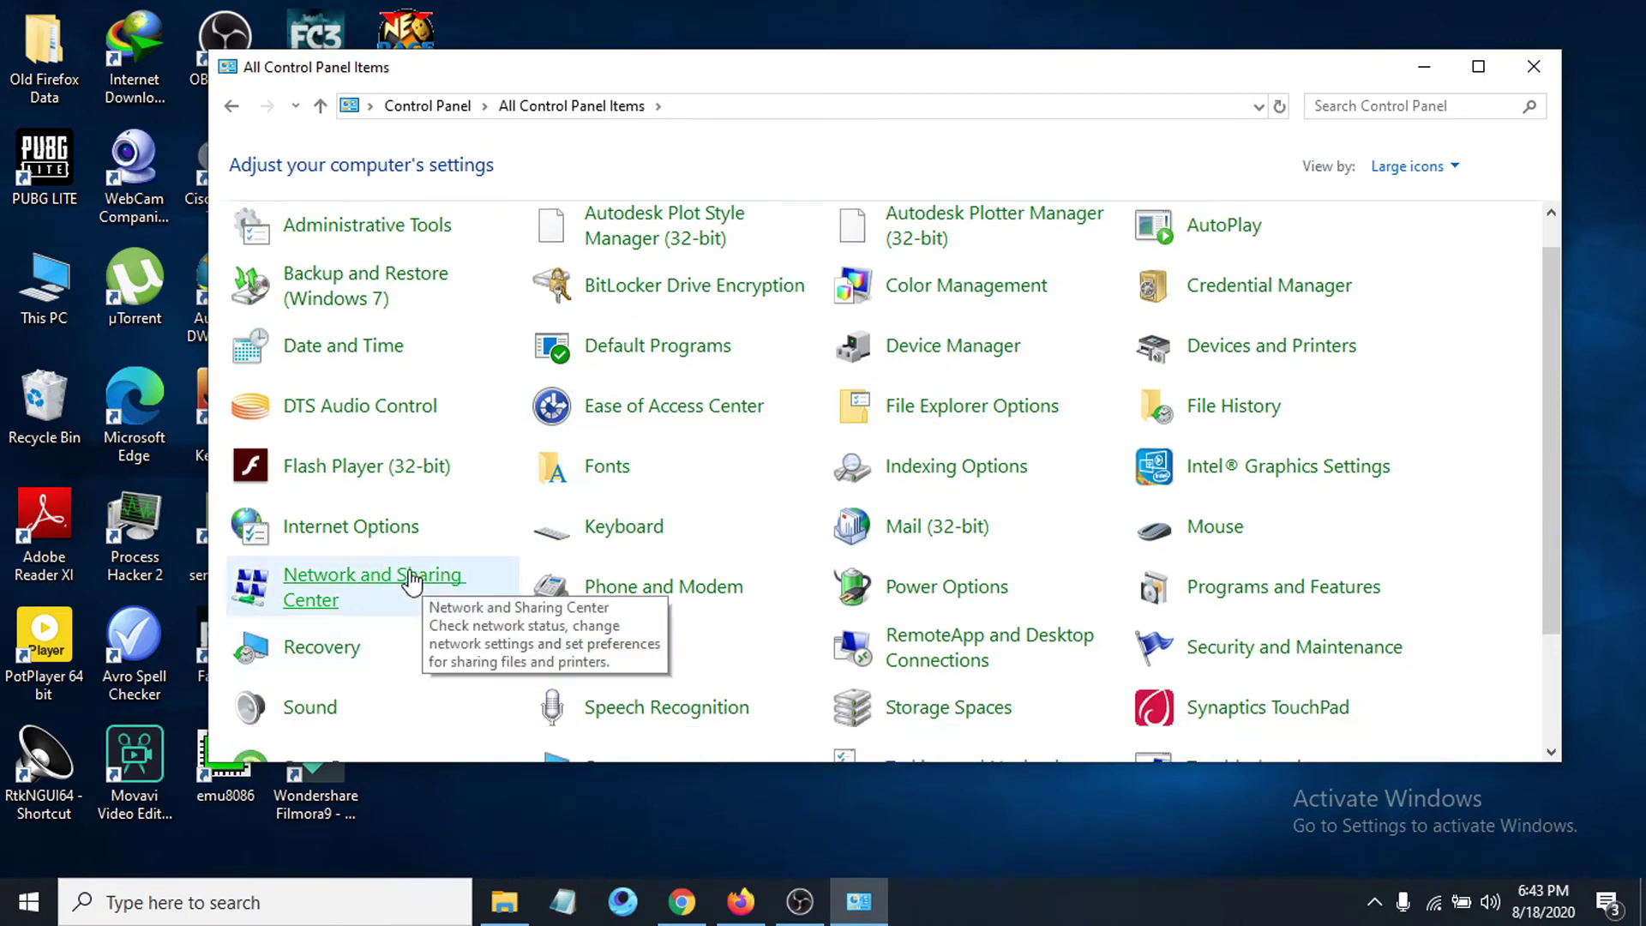
left_click(410, 586)
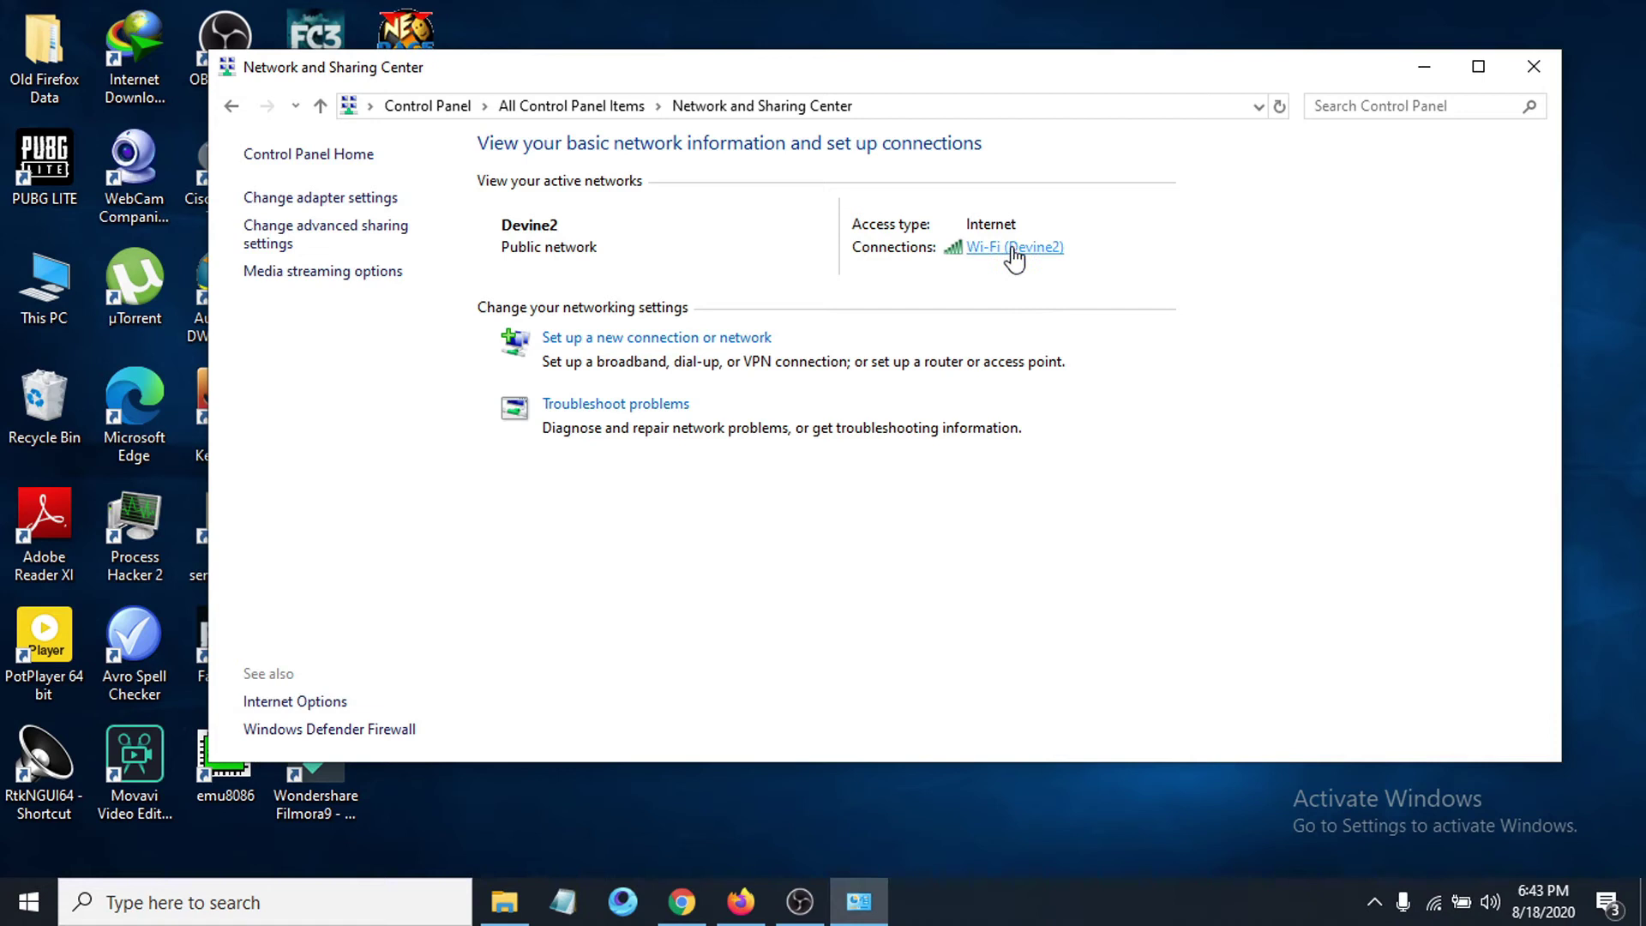
Keep Wi-Fi IPv4 on automatic IP and DNS, confirm, and close Wi-Fi Properties.
left_click(1013, 249)
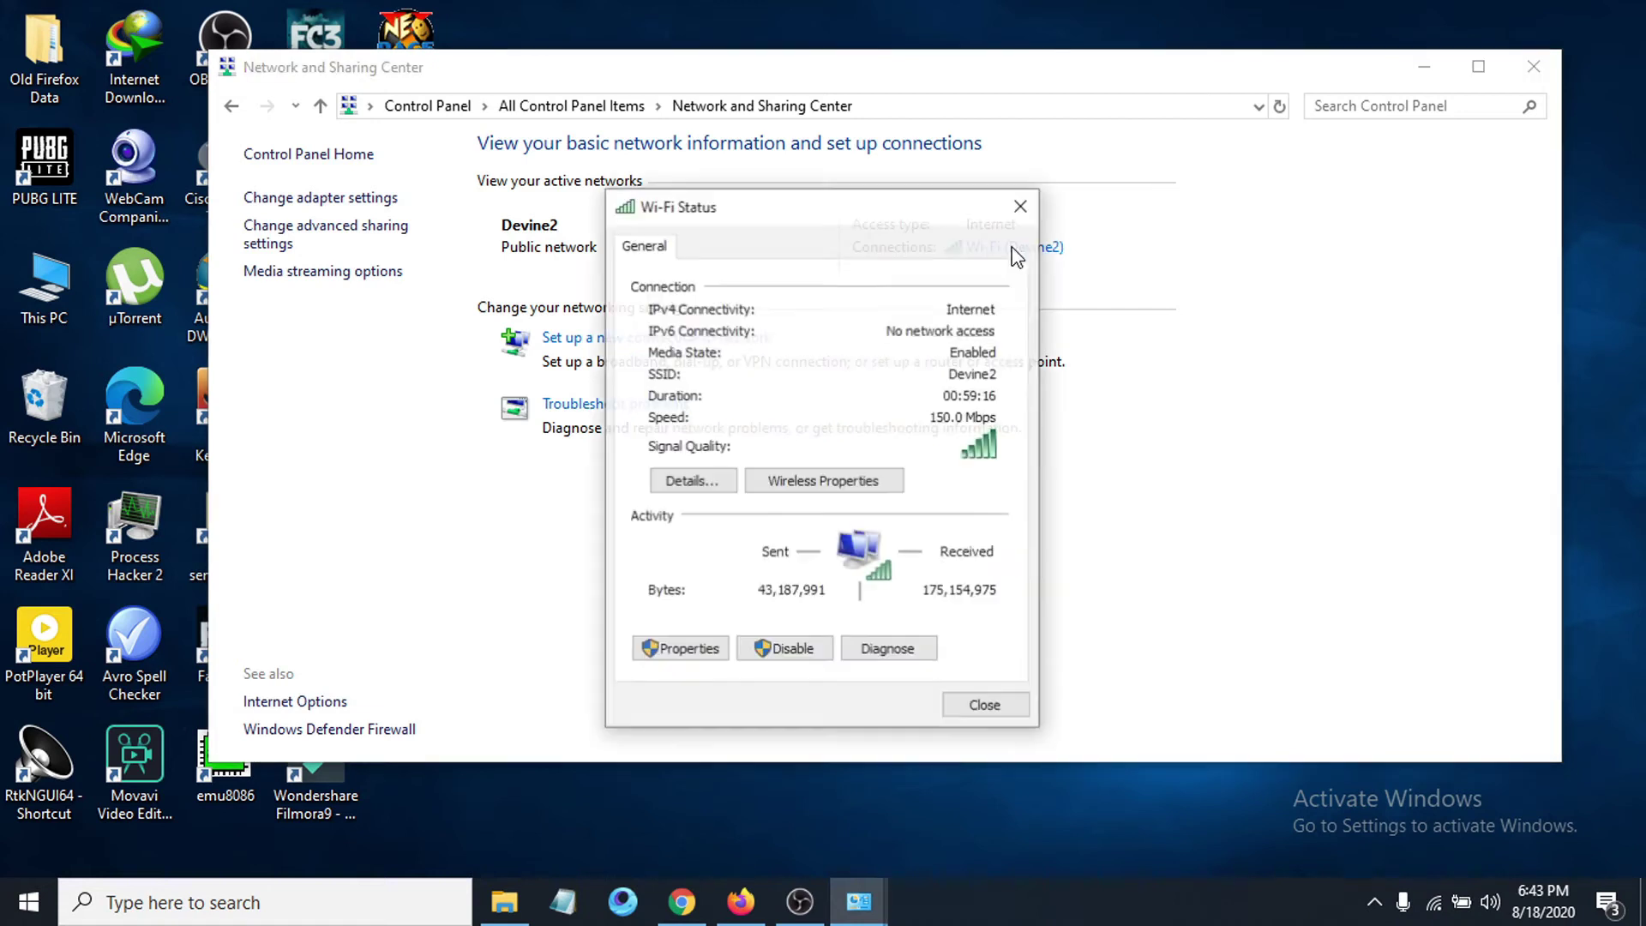
left_click(690, 656)
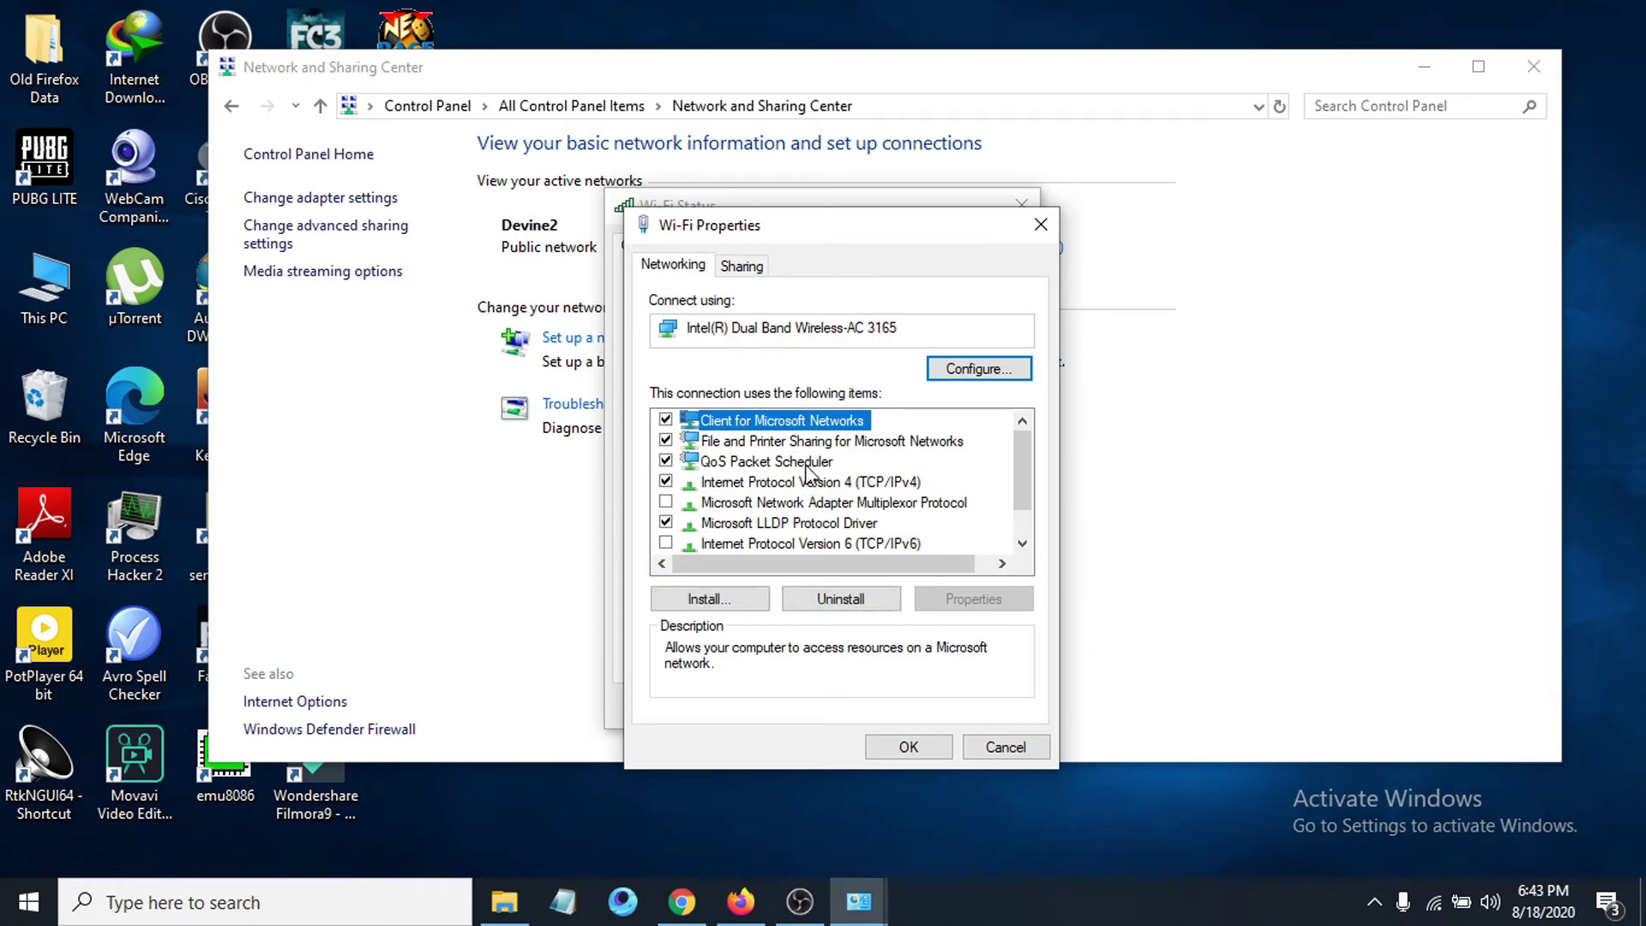
scroll(836, 497, "down", 1)
scroll(836, 497, "up", 1)
left_click(832, 481)
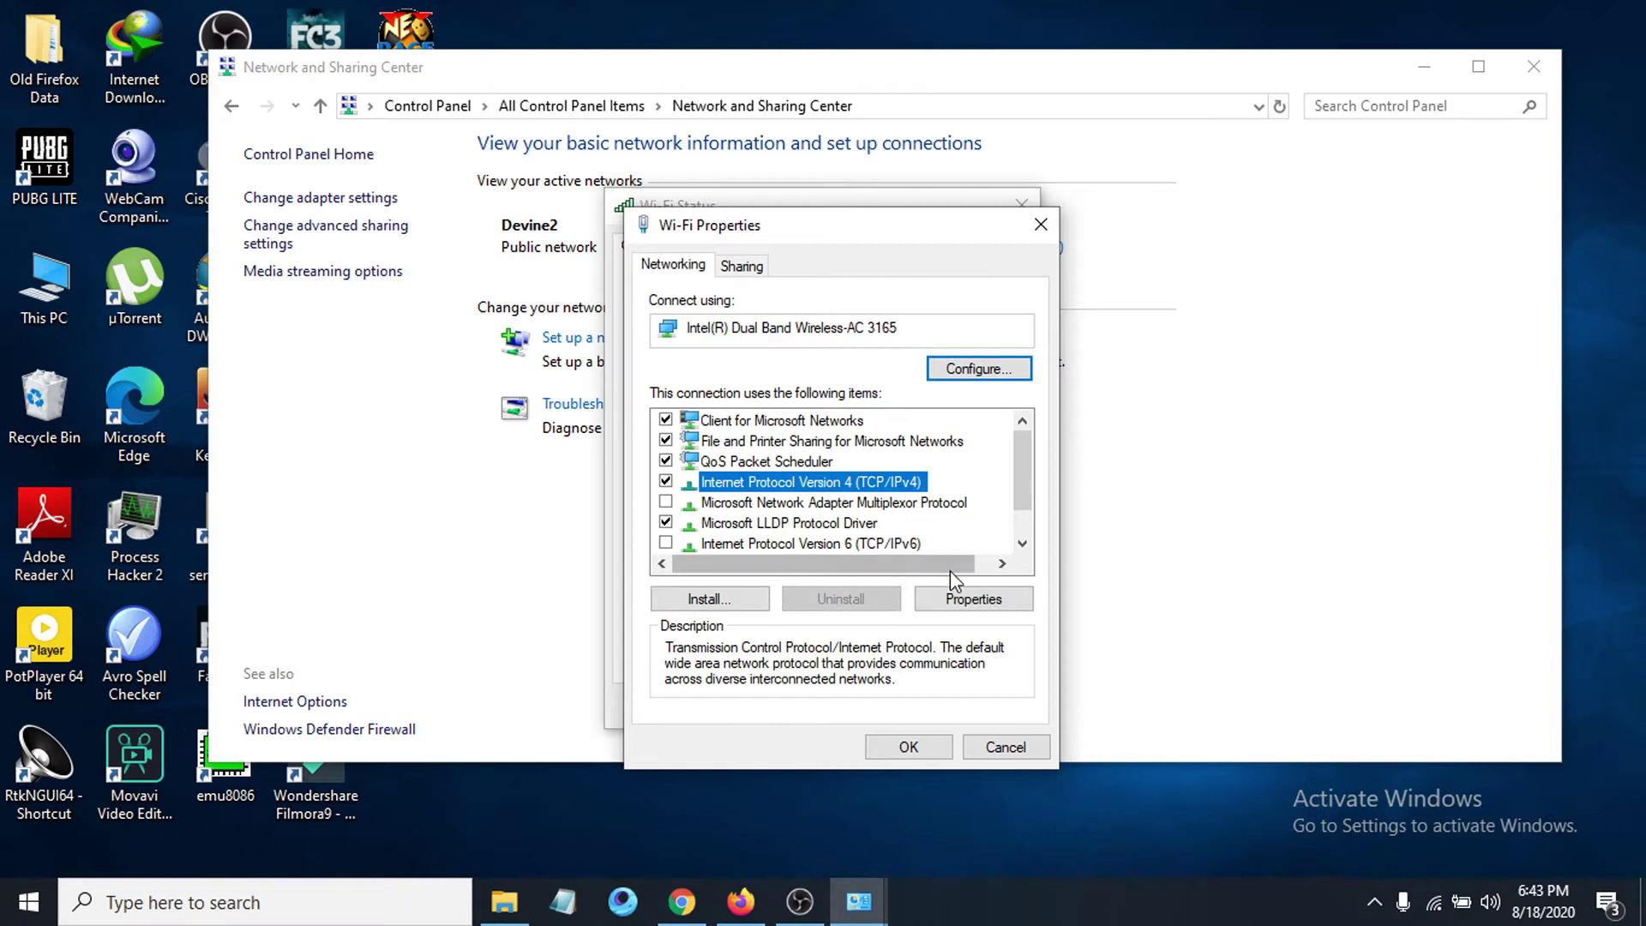
left_click(954, 605)
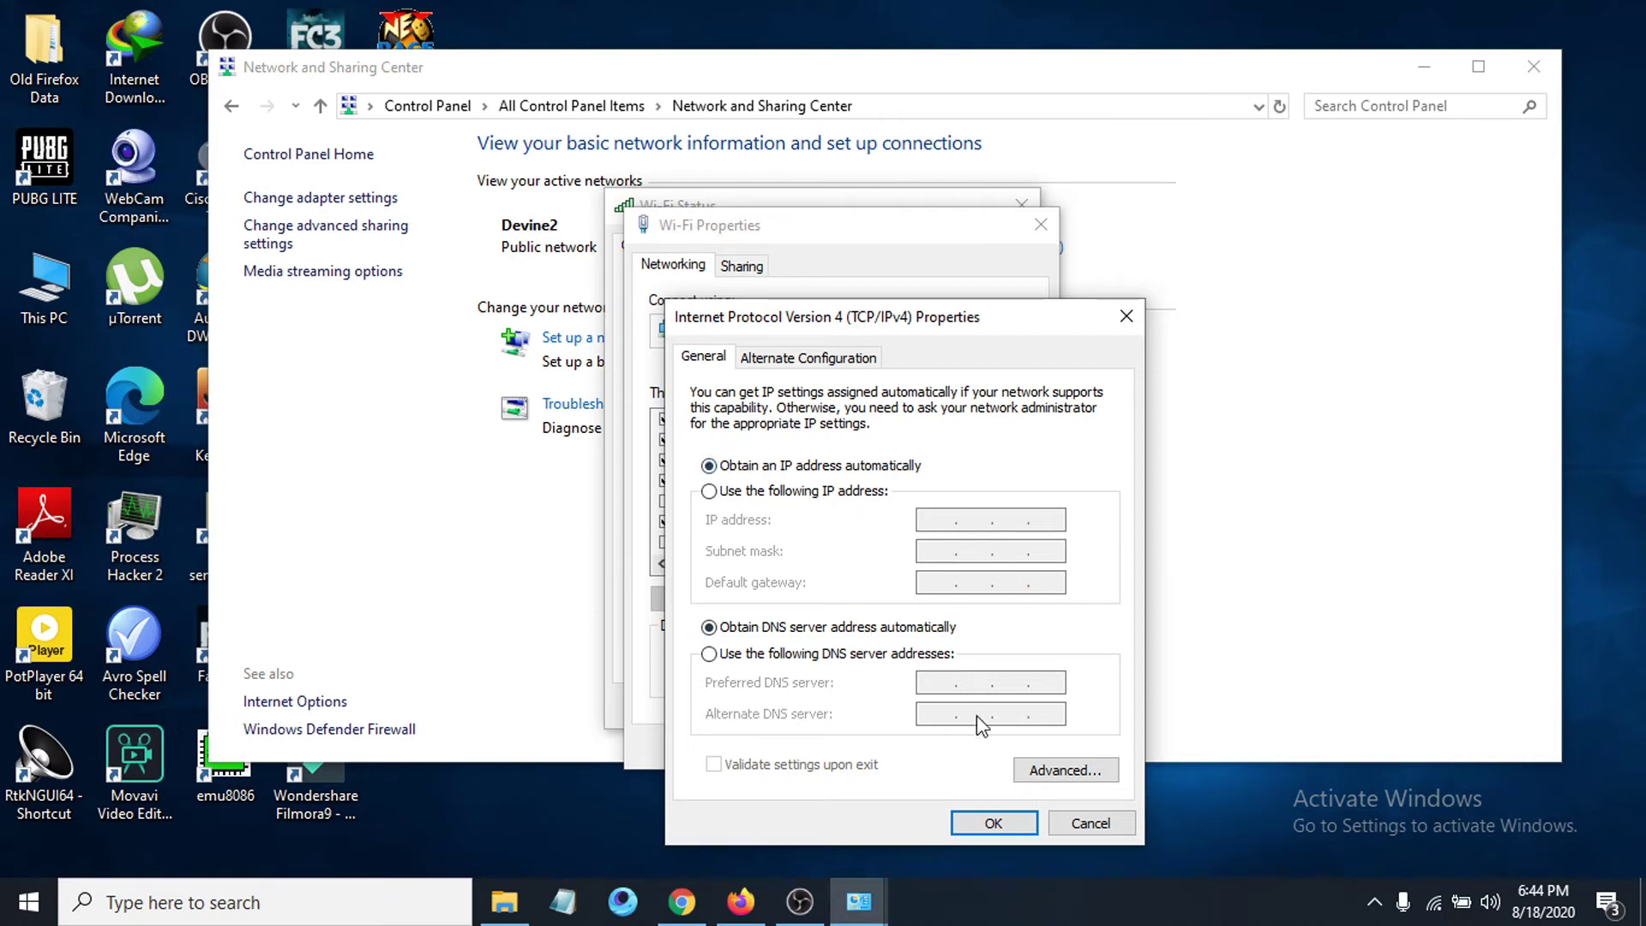
left_click(994, 825)
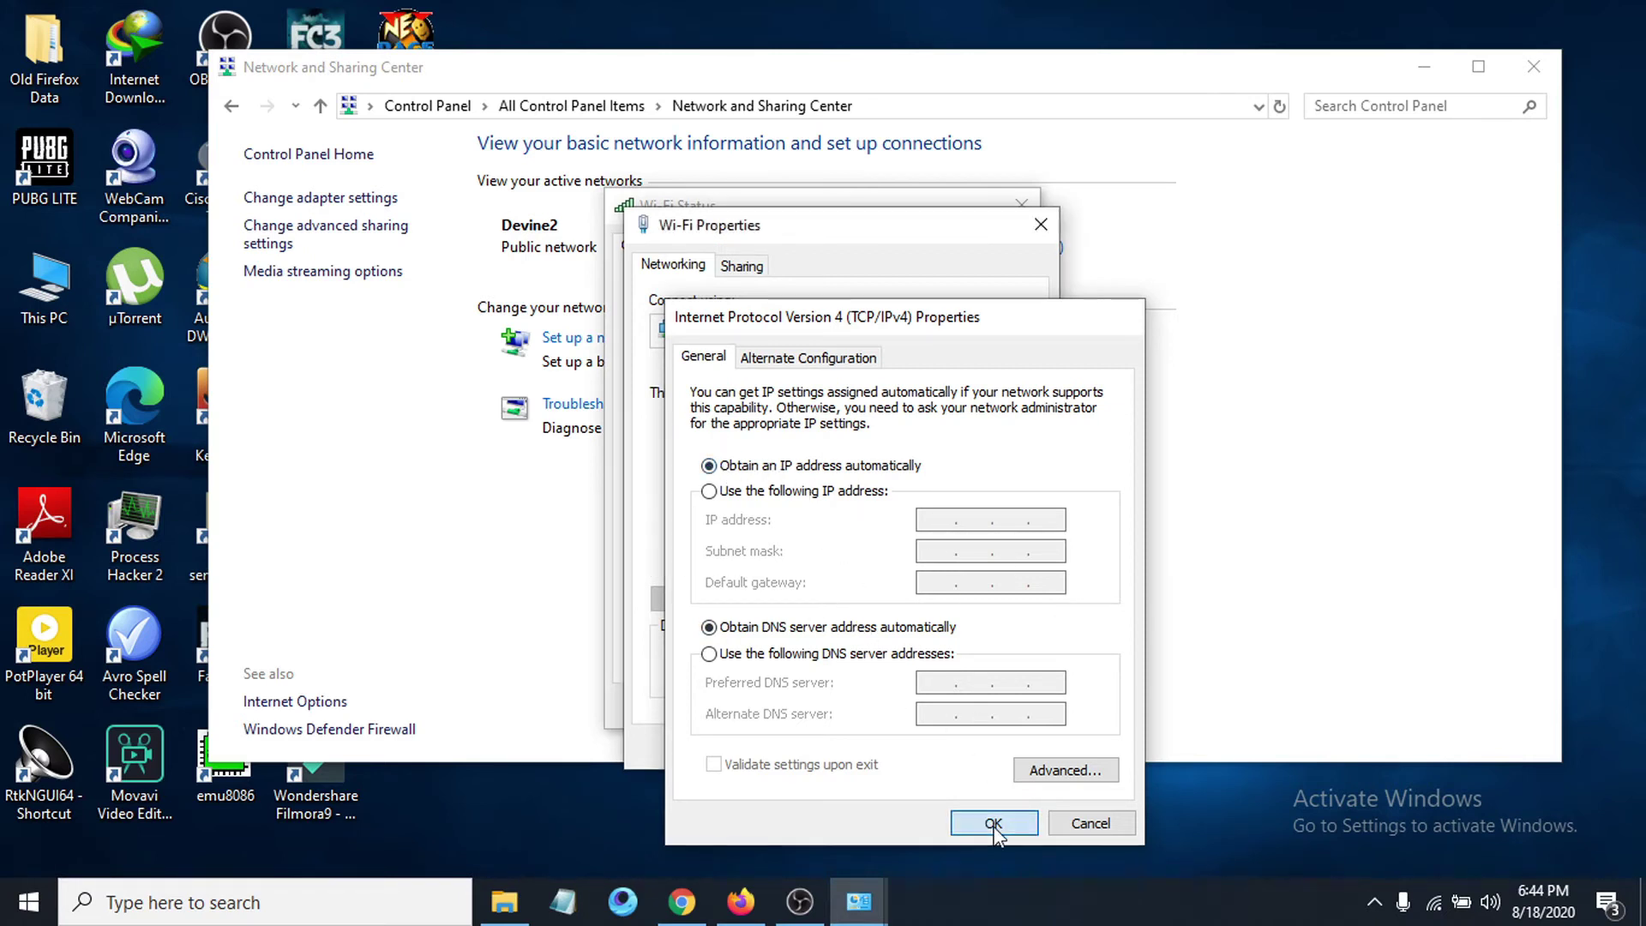
left_click(1039, 225)
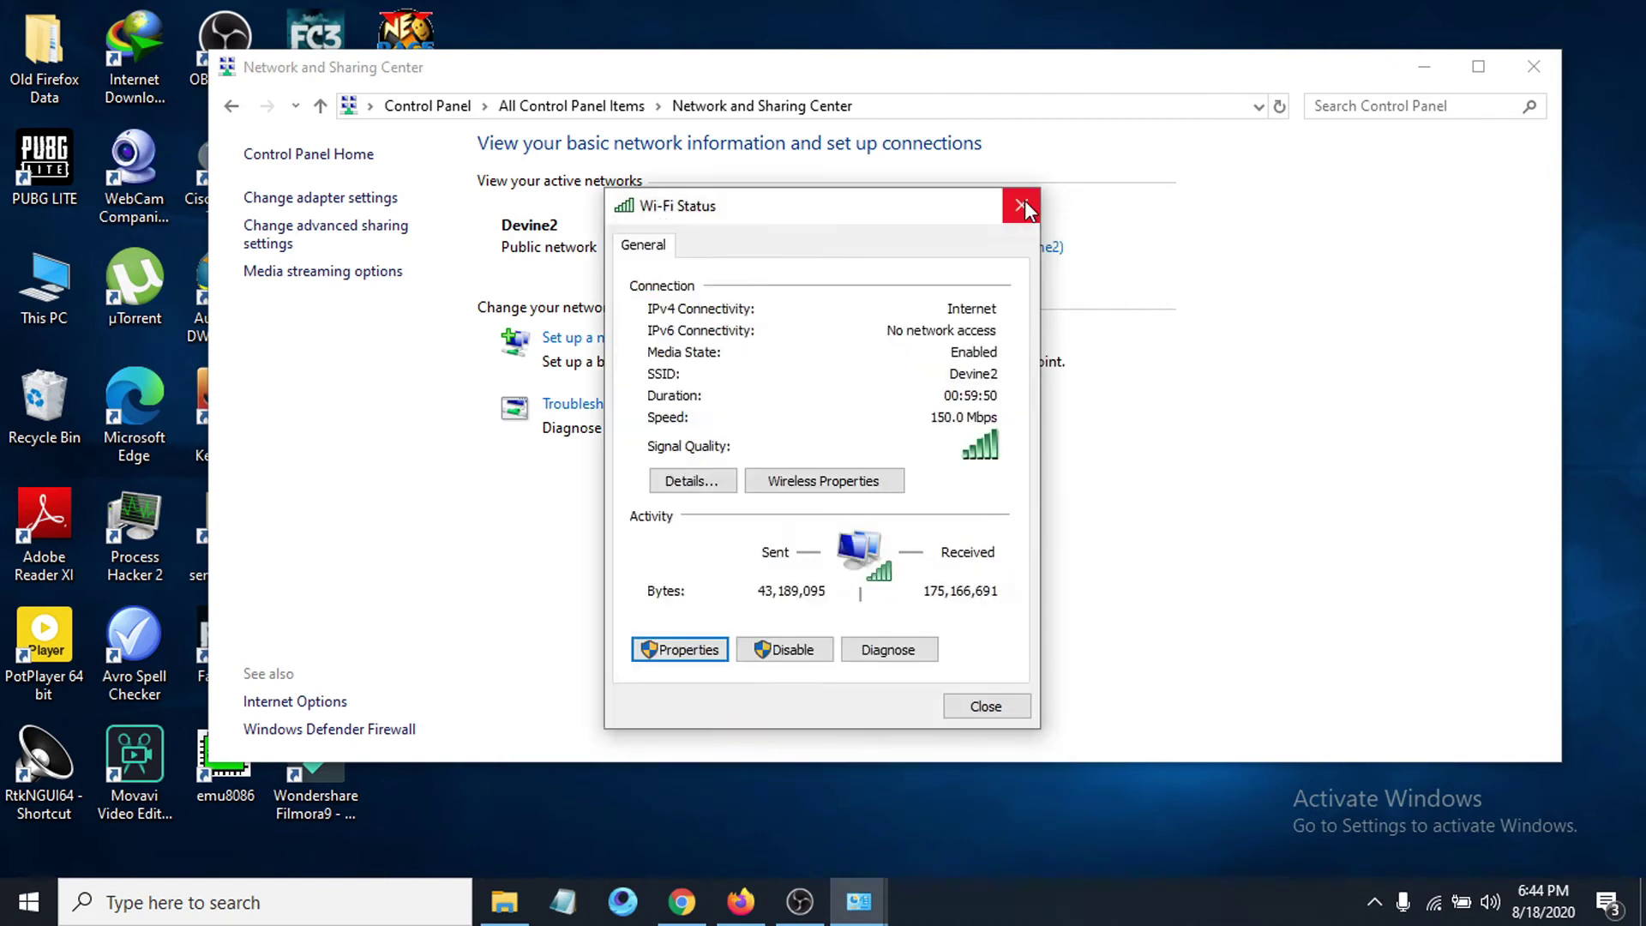
Close the network windows and go to Firefox Options, Privacy & Security, History section.
left_click(1534, 66)
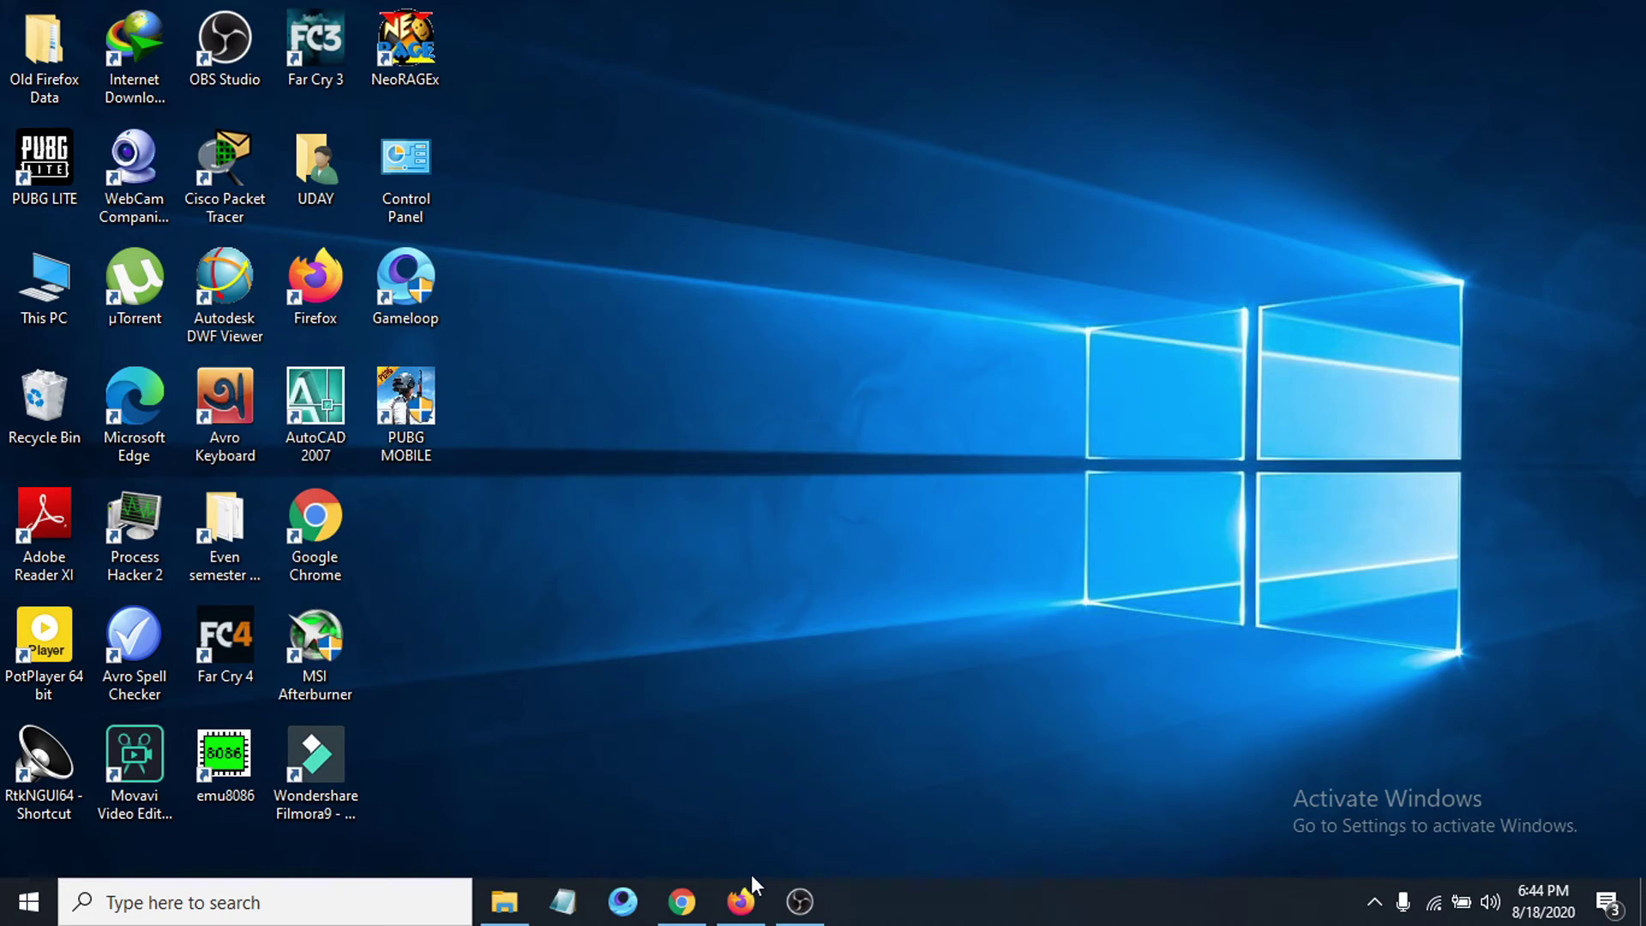
left_click(738, 785)
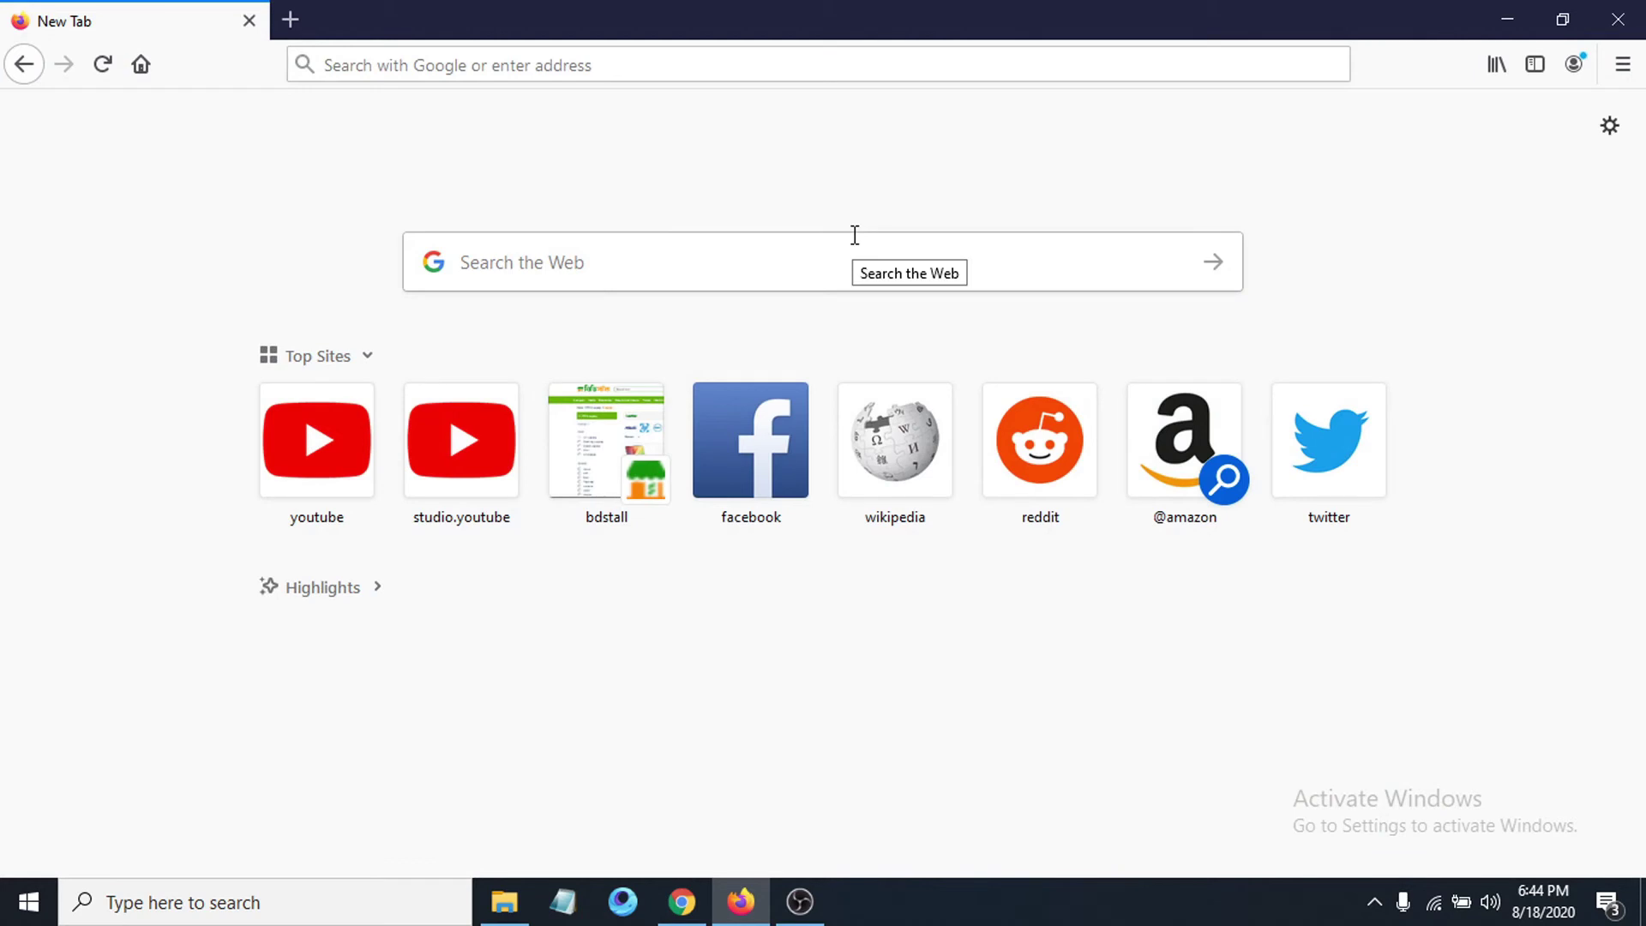
left_click(1623, 64)
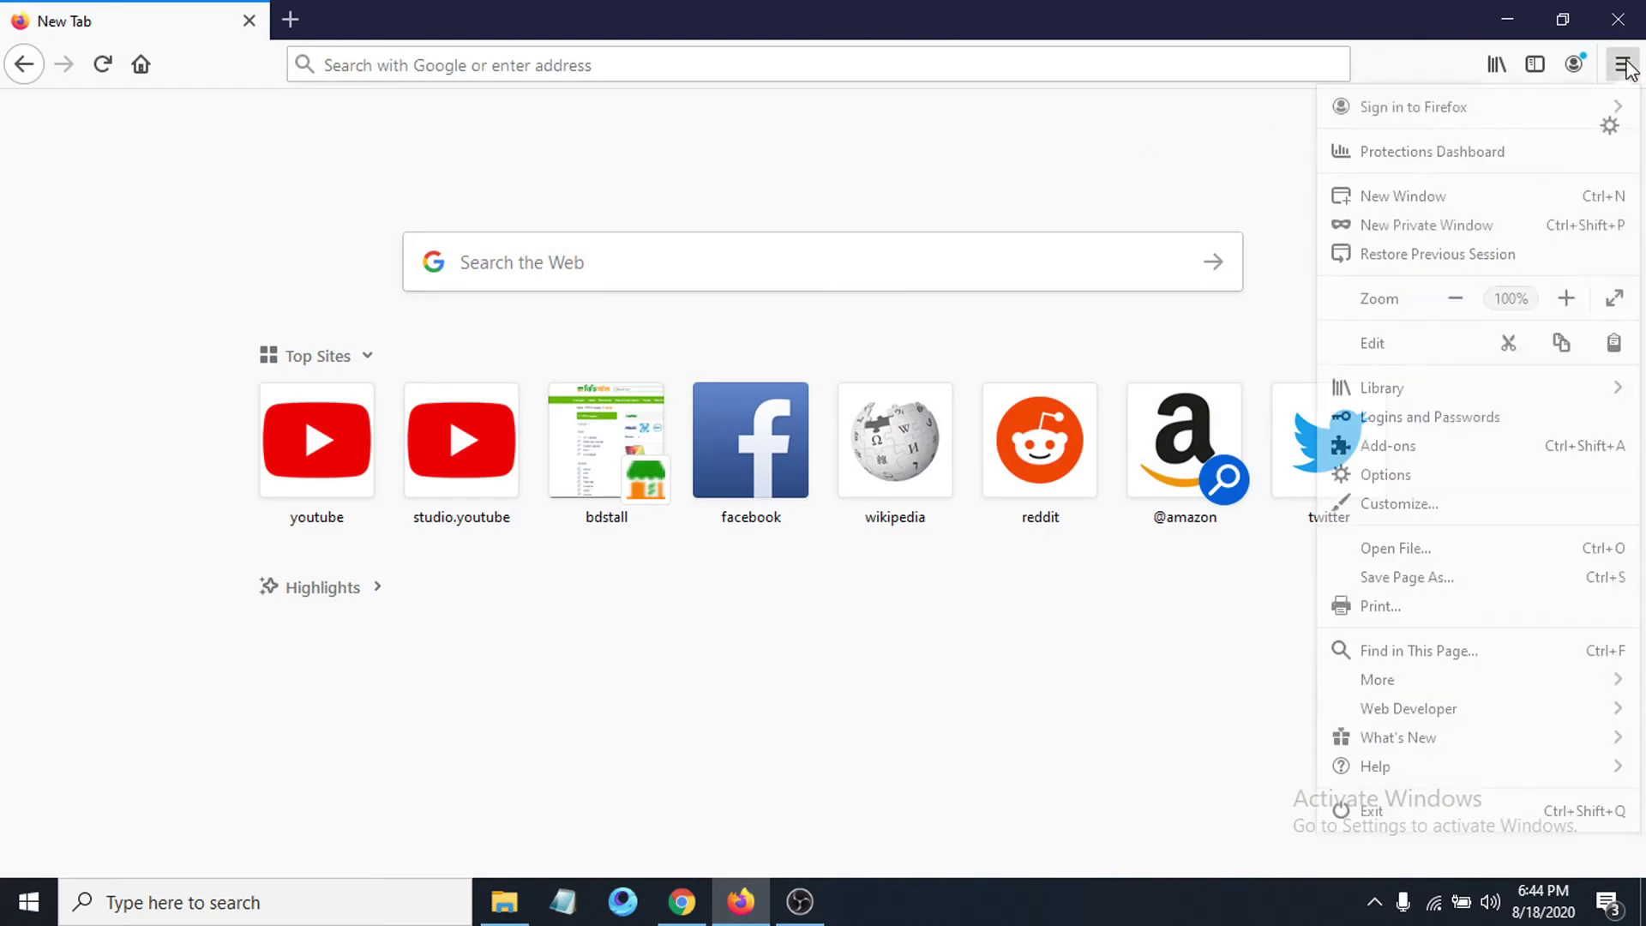
left_click(1386, 476)
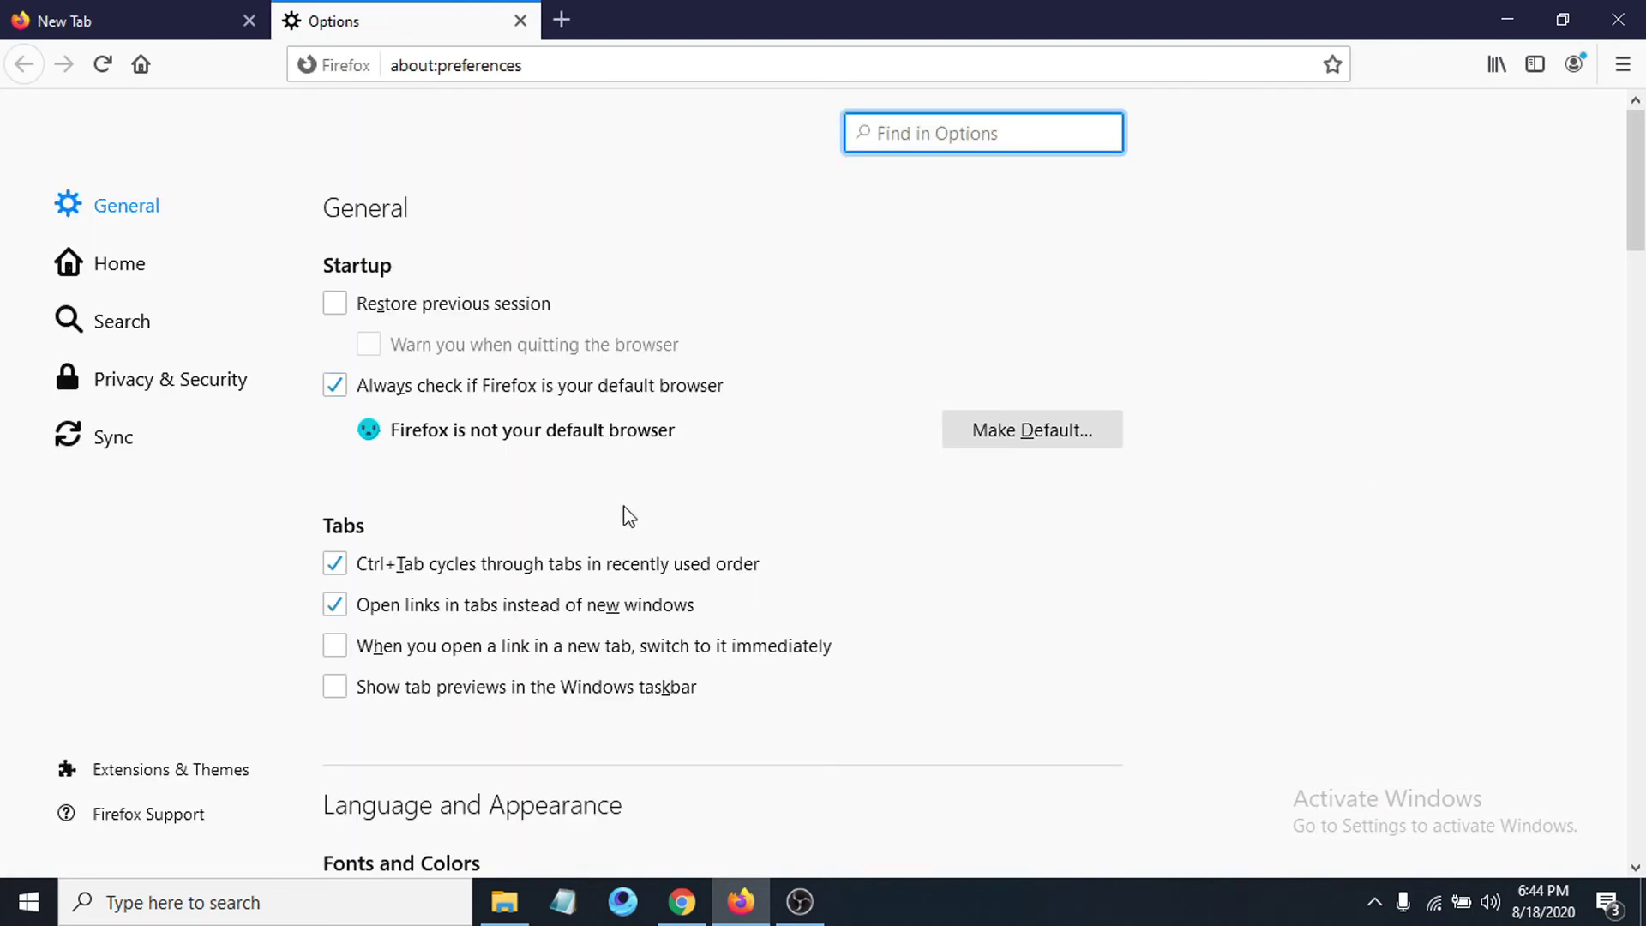
left_click(175, 386)
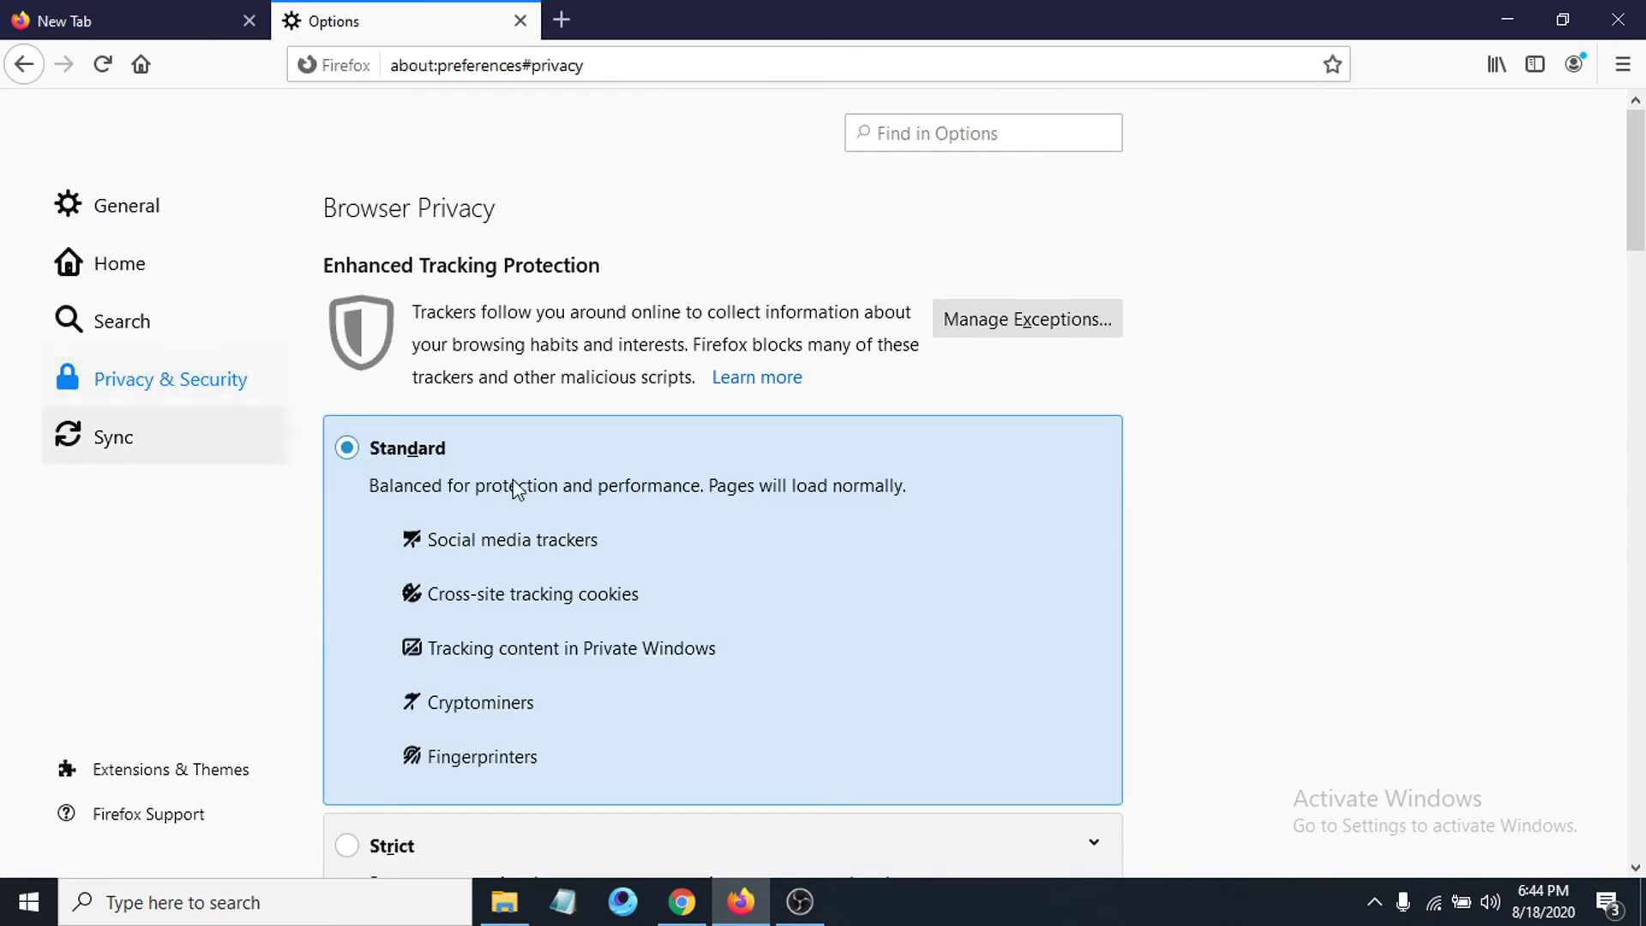
scroll(512, 410, "down", 10)
scroll(652, 469, "down", 3)
scroll(650, 466, "down", 4)
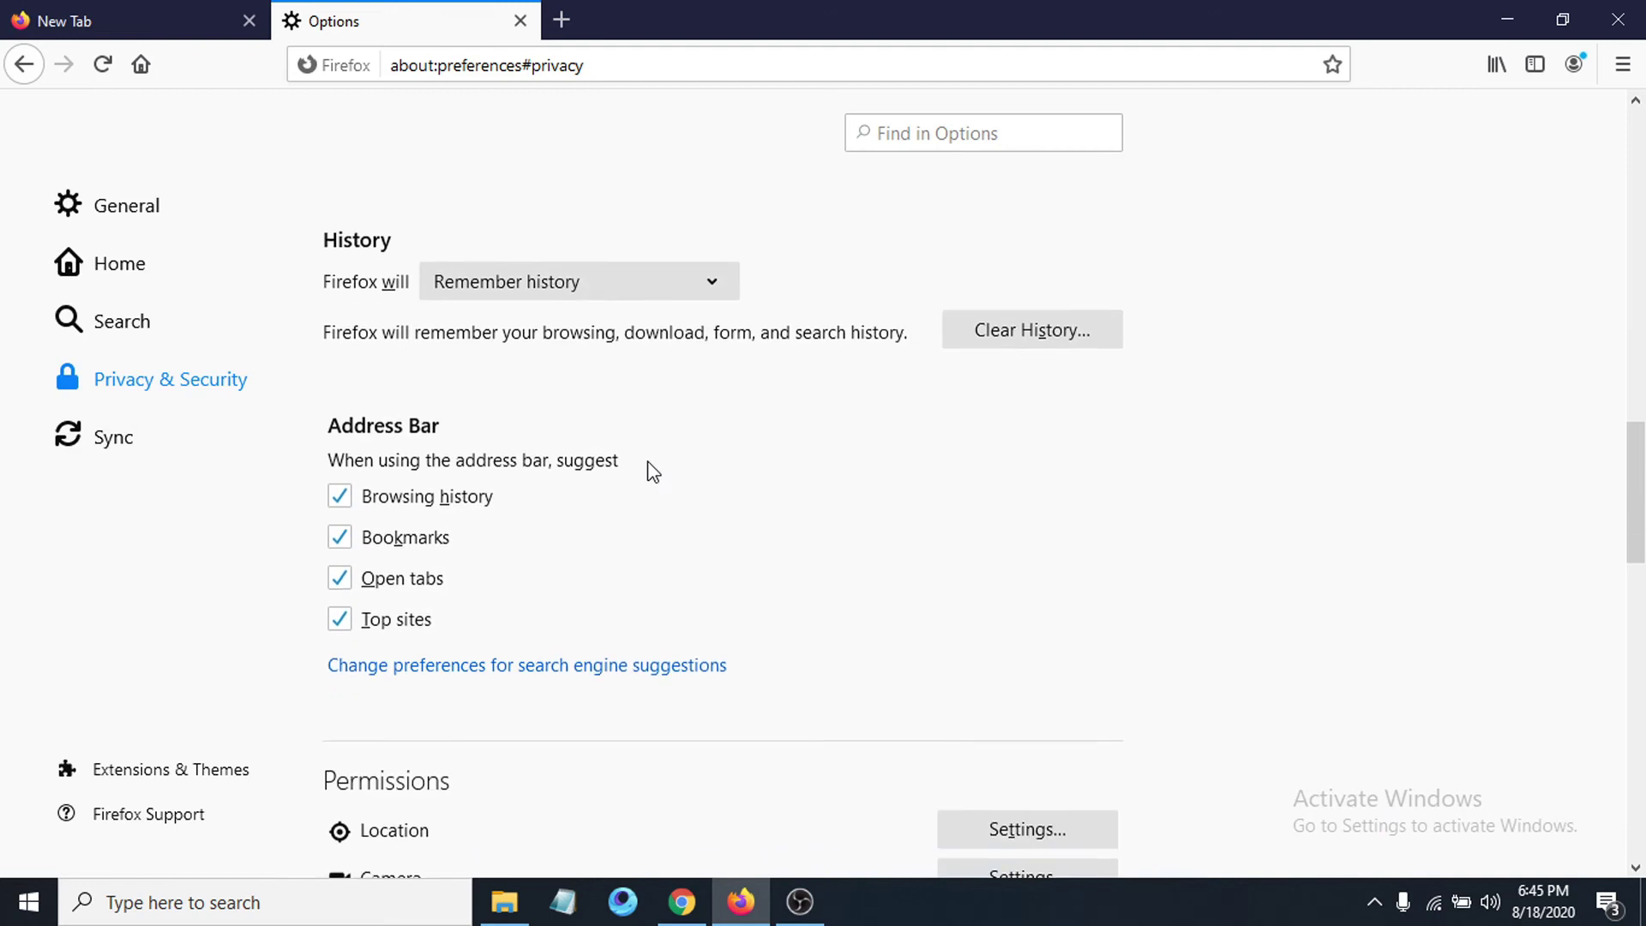
Clear only Cookies and Cache for Everything, leaving history, logins and form data unchecked.
left_click(990, 332)
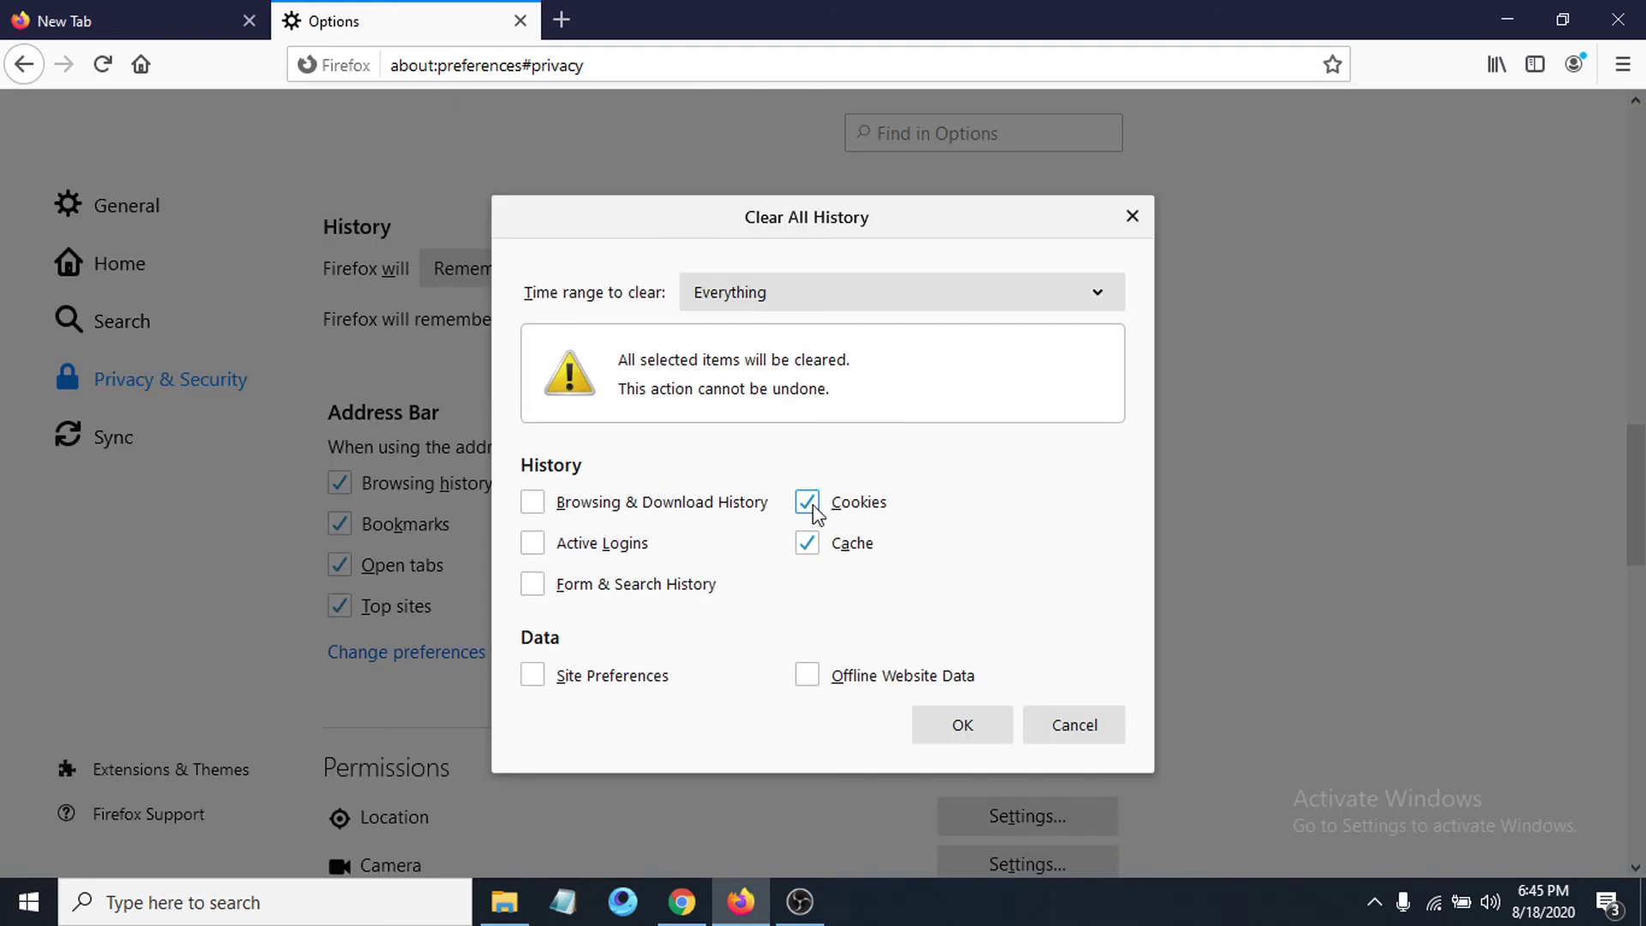
left_click(532, 502)
left_click(532, 545)
left_click(532, 581)
left_click(533, 504)
left_click(532, 504)
left_click(533, 543)
left_click(532, 584)
left_click(807, 542)
left_click(979, 307)
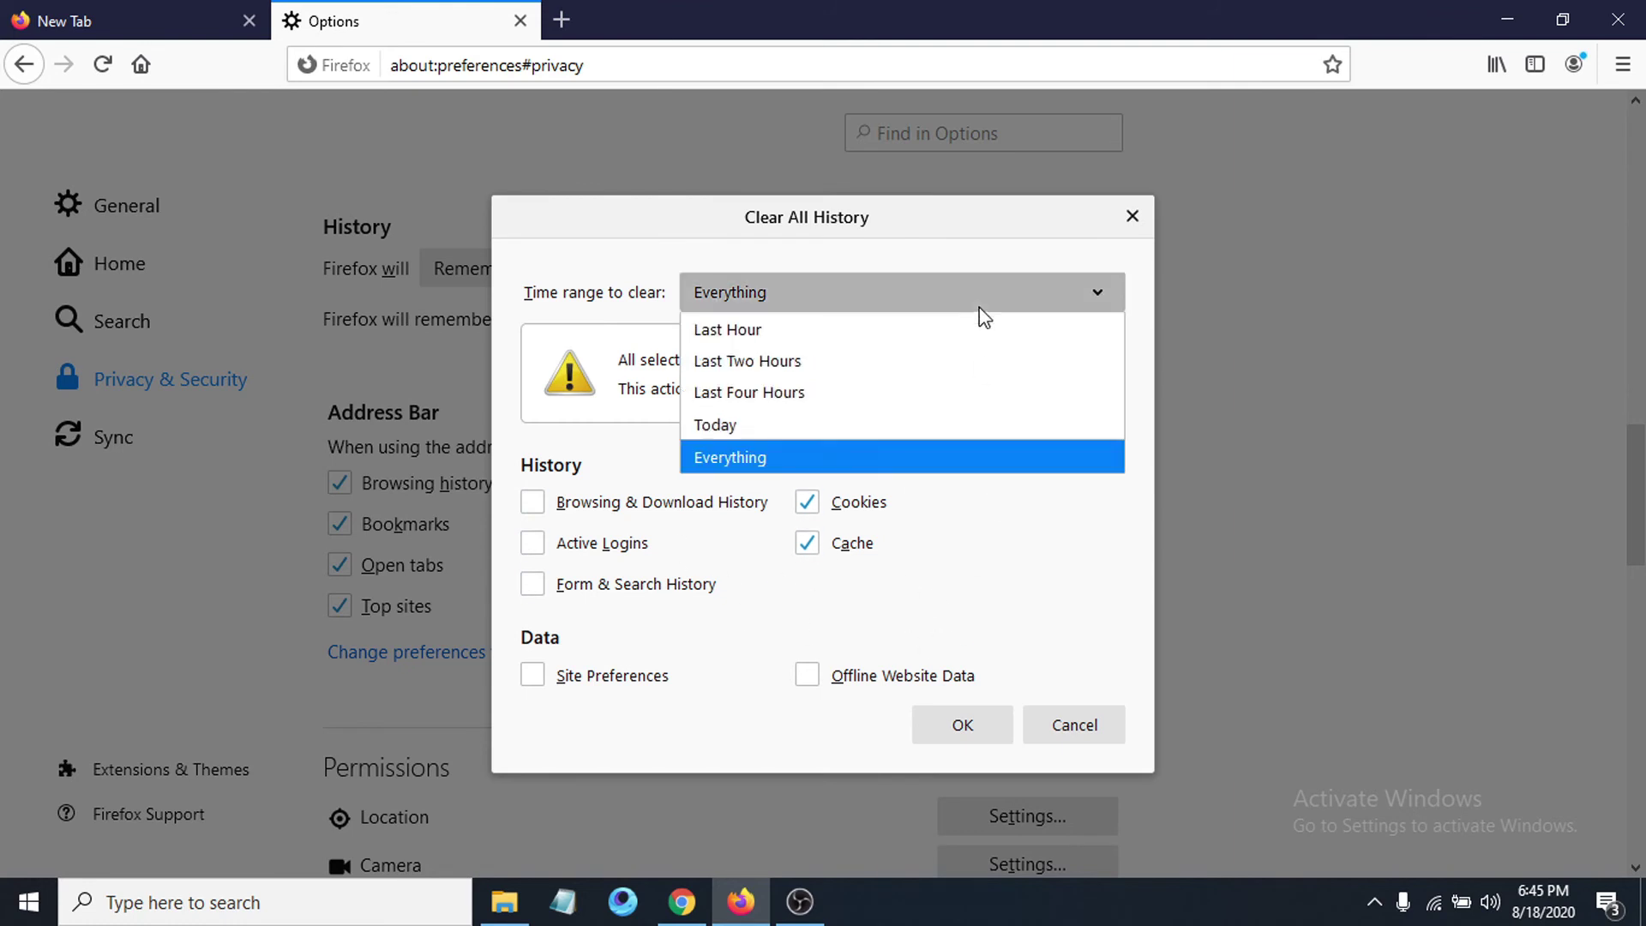
left_click(885, 456)
left_click(963, 736)
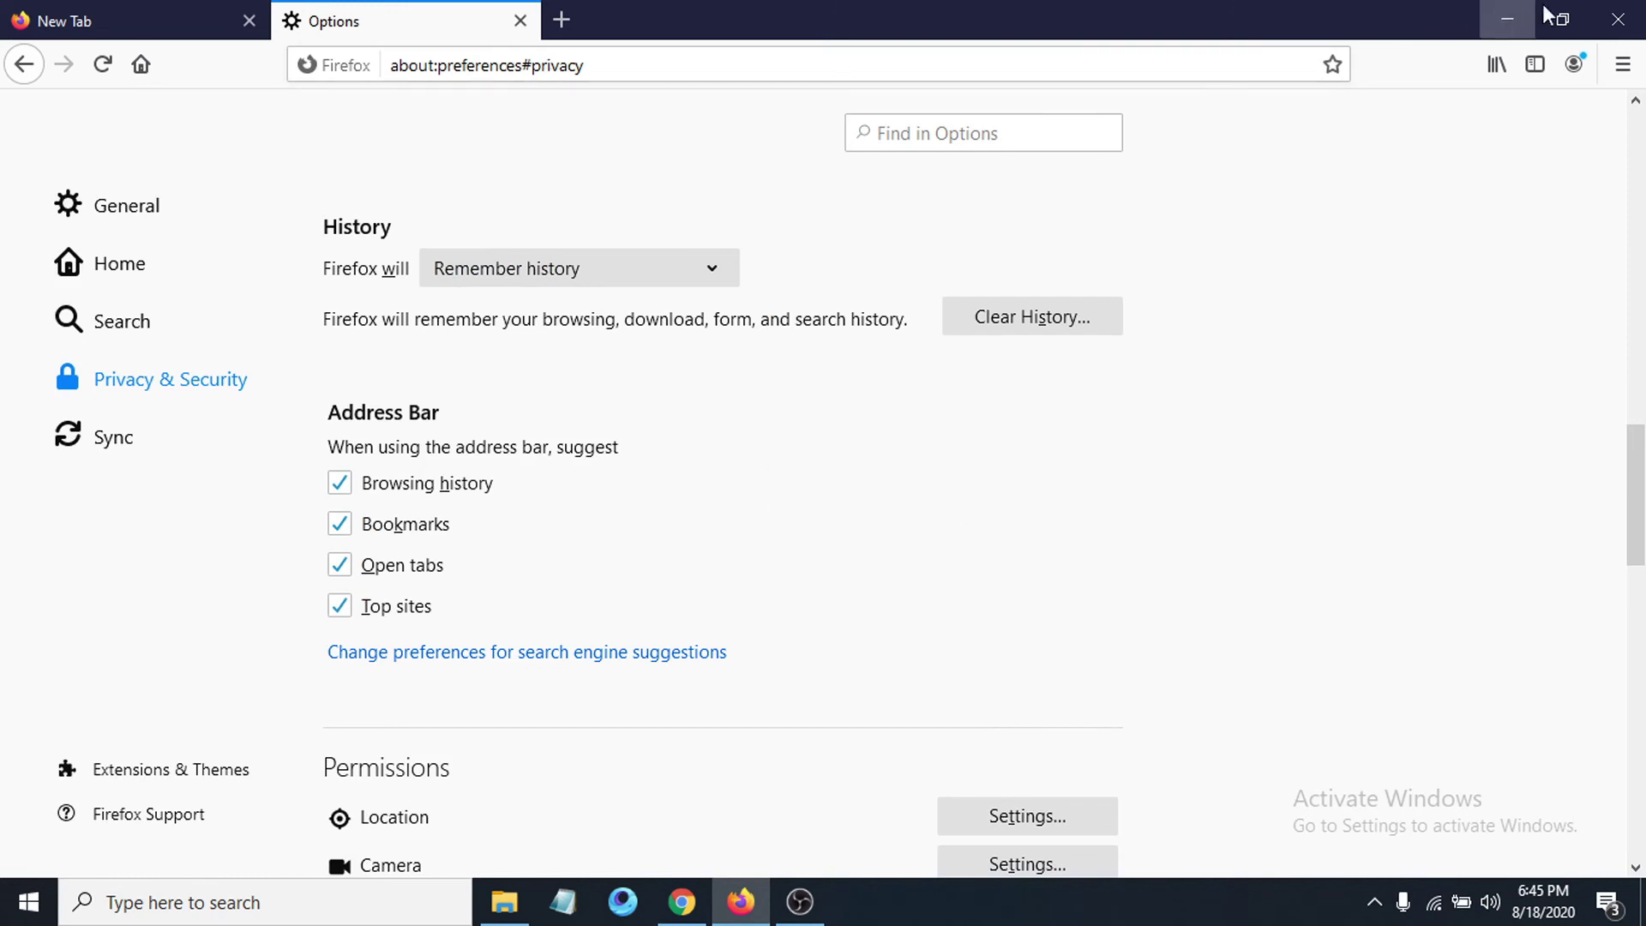
Minimise Firefox and refresh the desktop three times.
left_click(1506, 12)
right_click(849, 341)
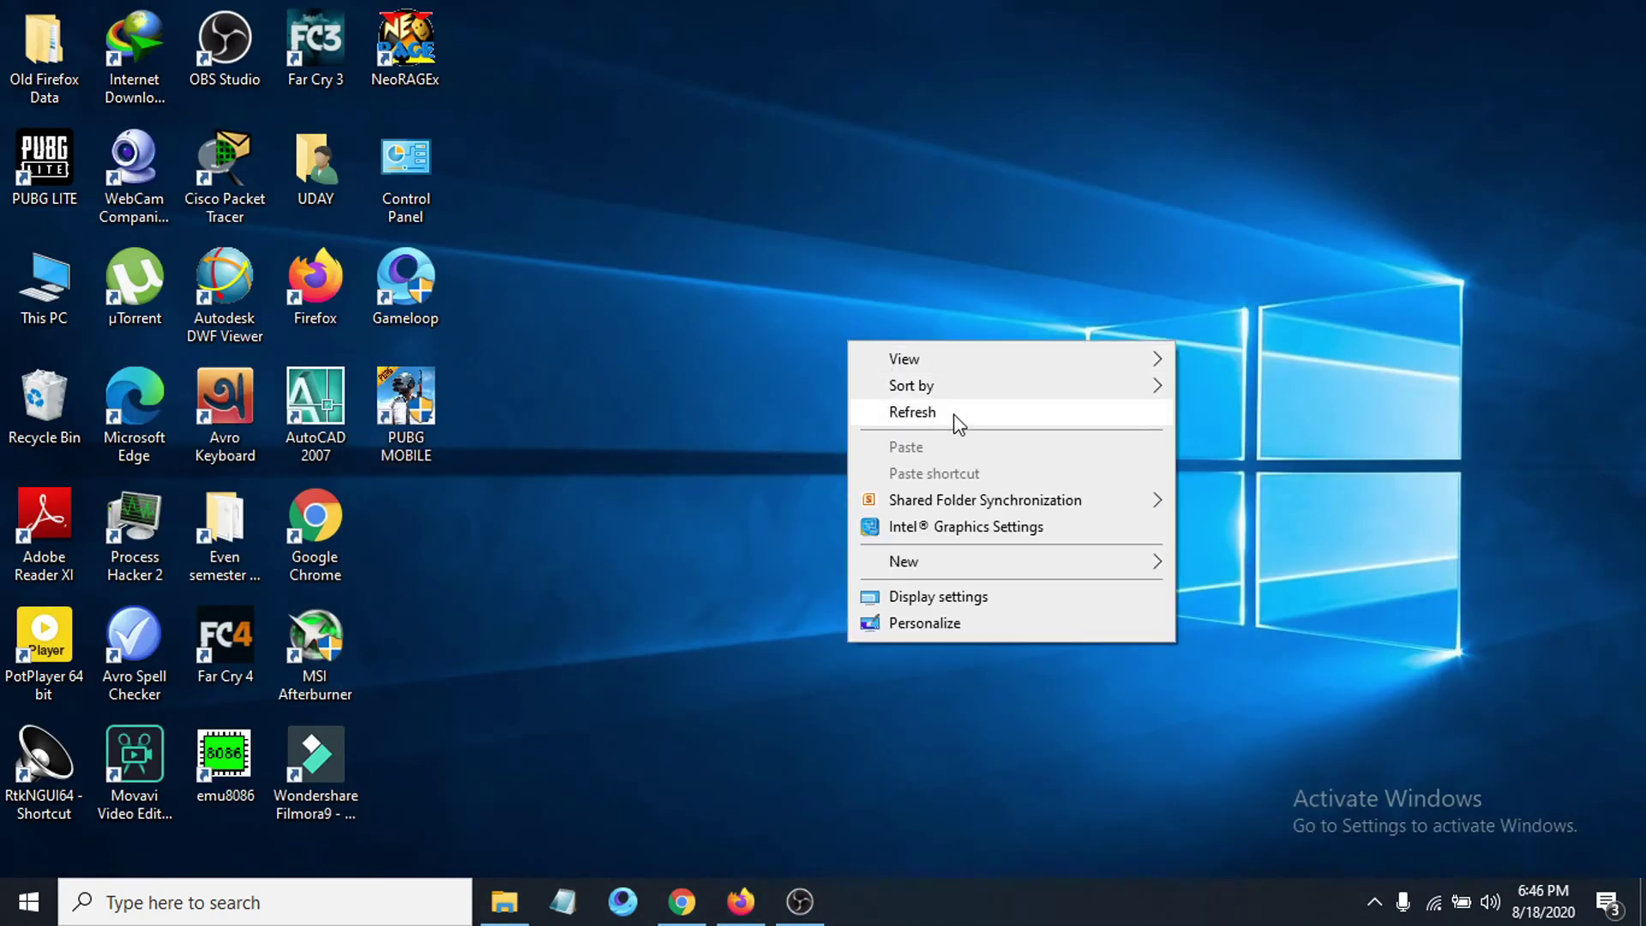
left_click(955, 412)
right_click(825, 199)
left_click(905, 272)
right_click(803, 157)
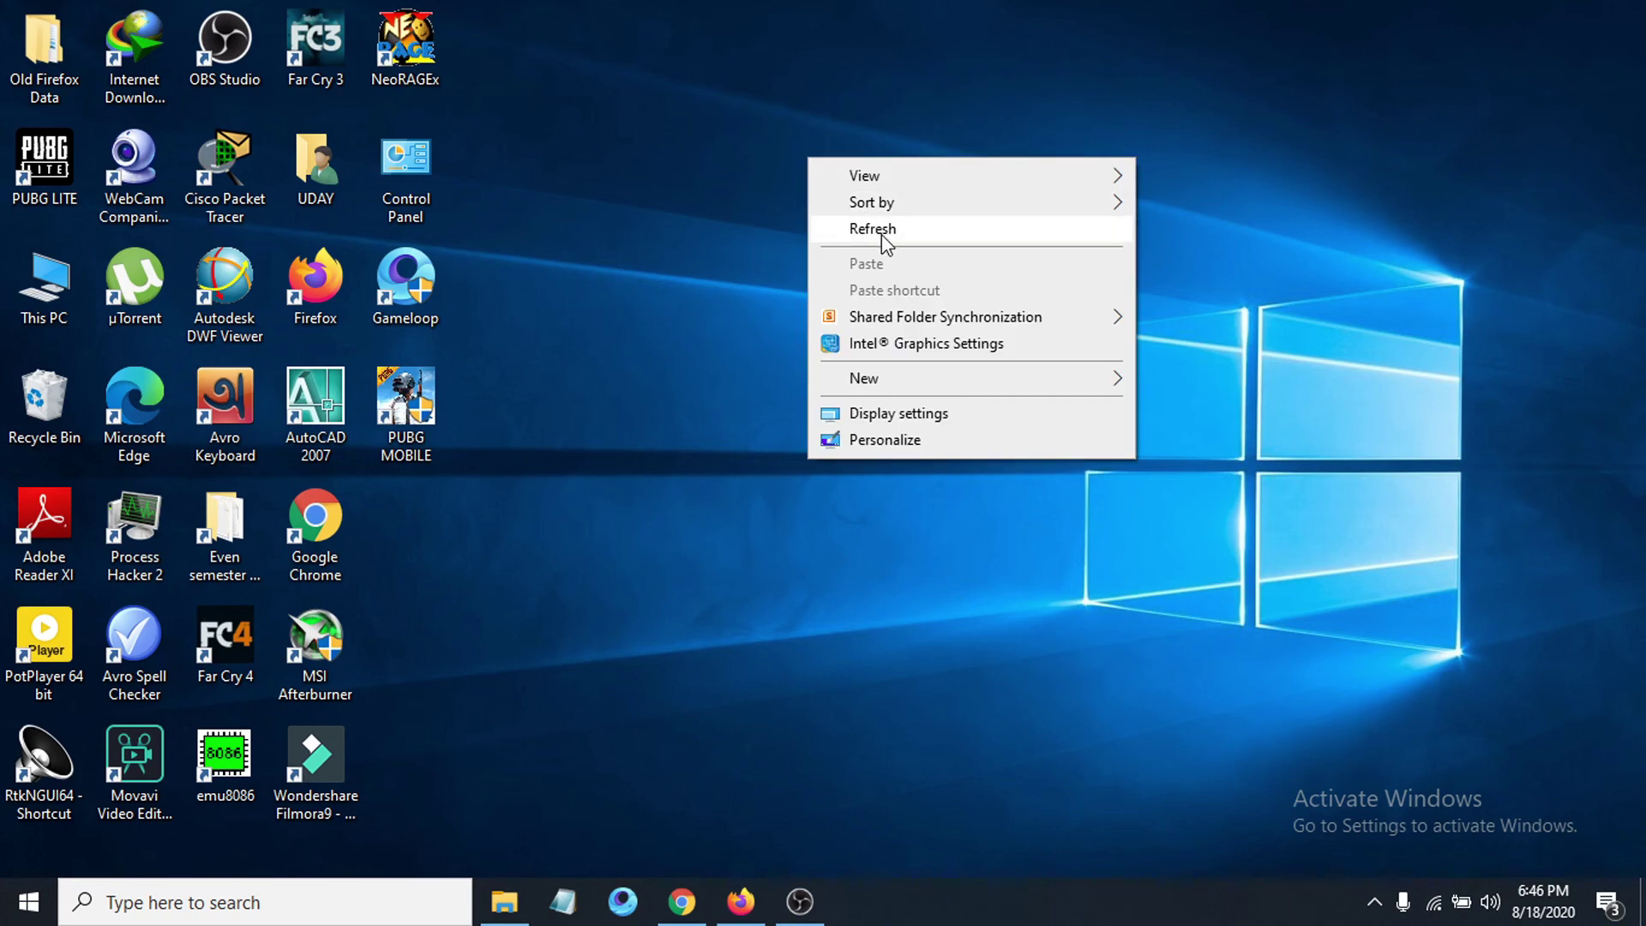
left_click(882, 236)
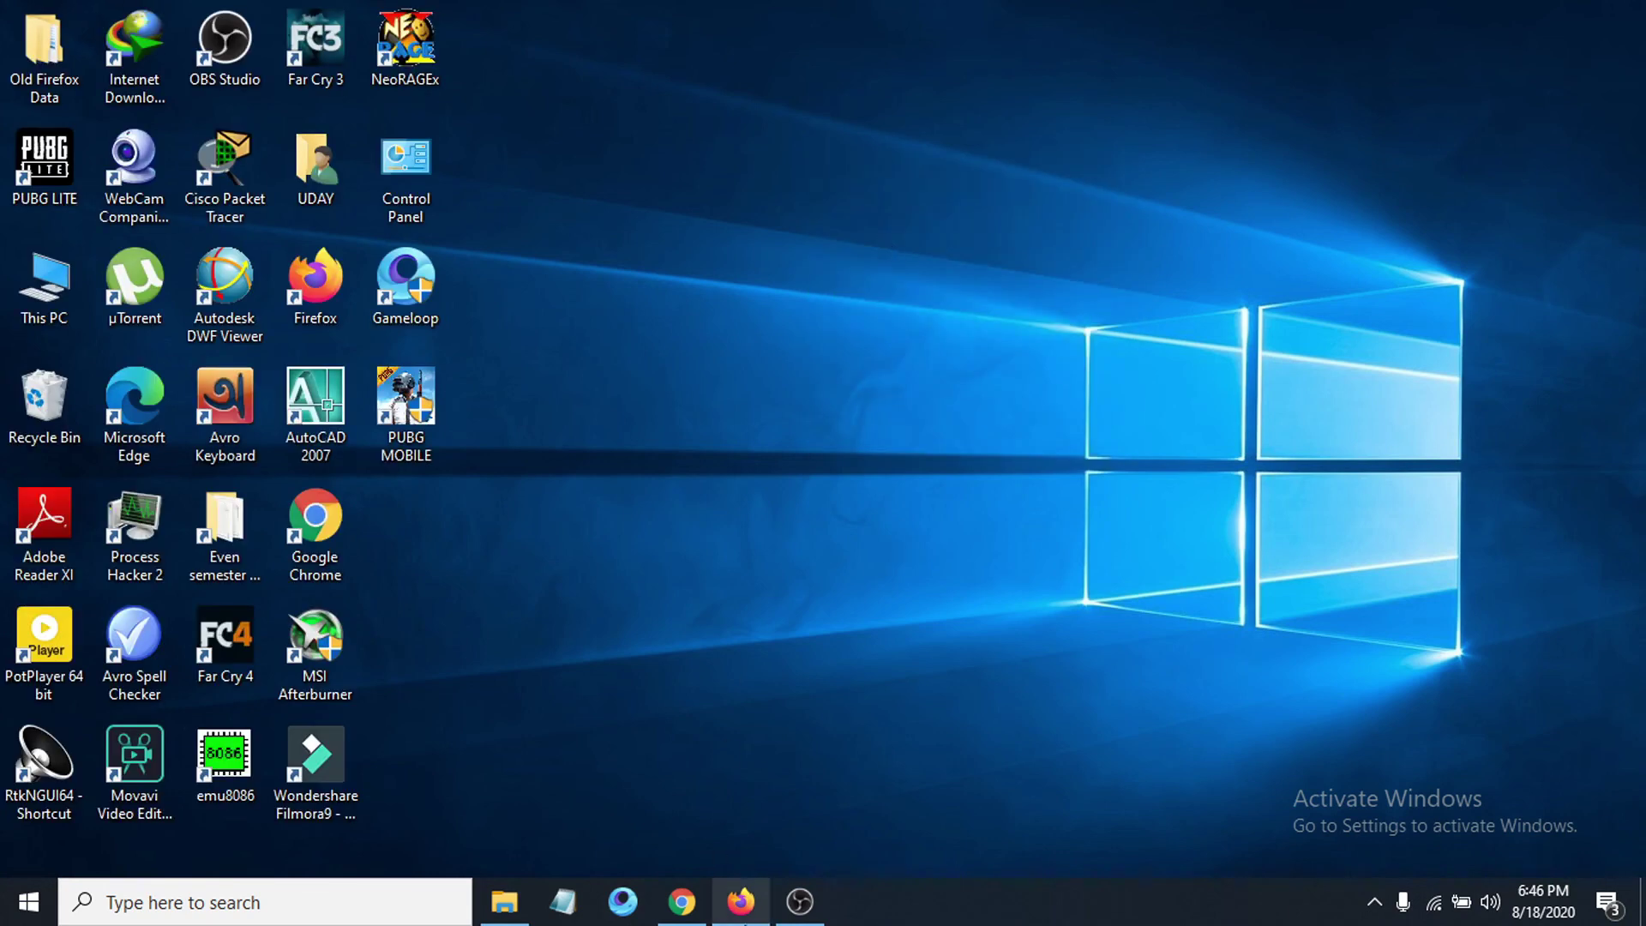
Restore Firefox and open the Extensions & Themes add-ons manager.
left_click(741, 900)
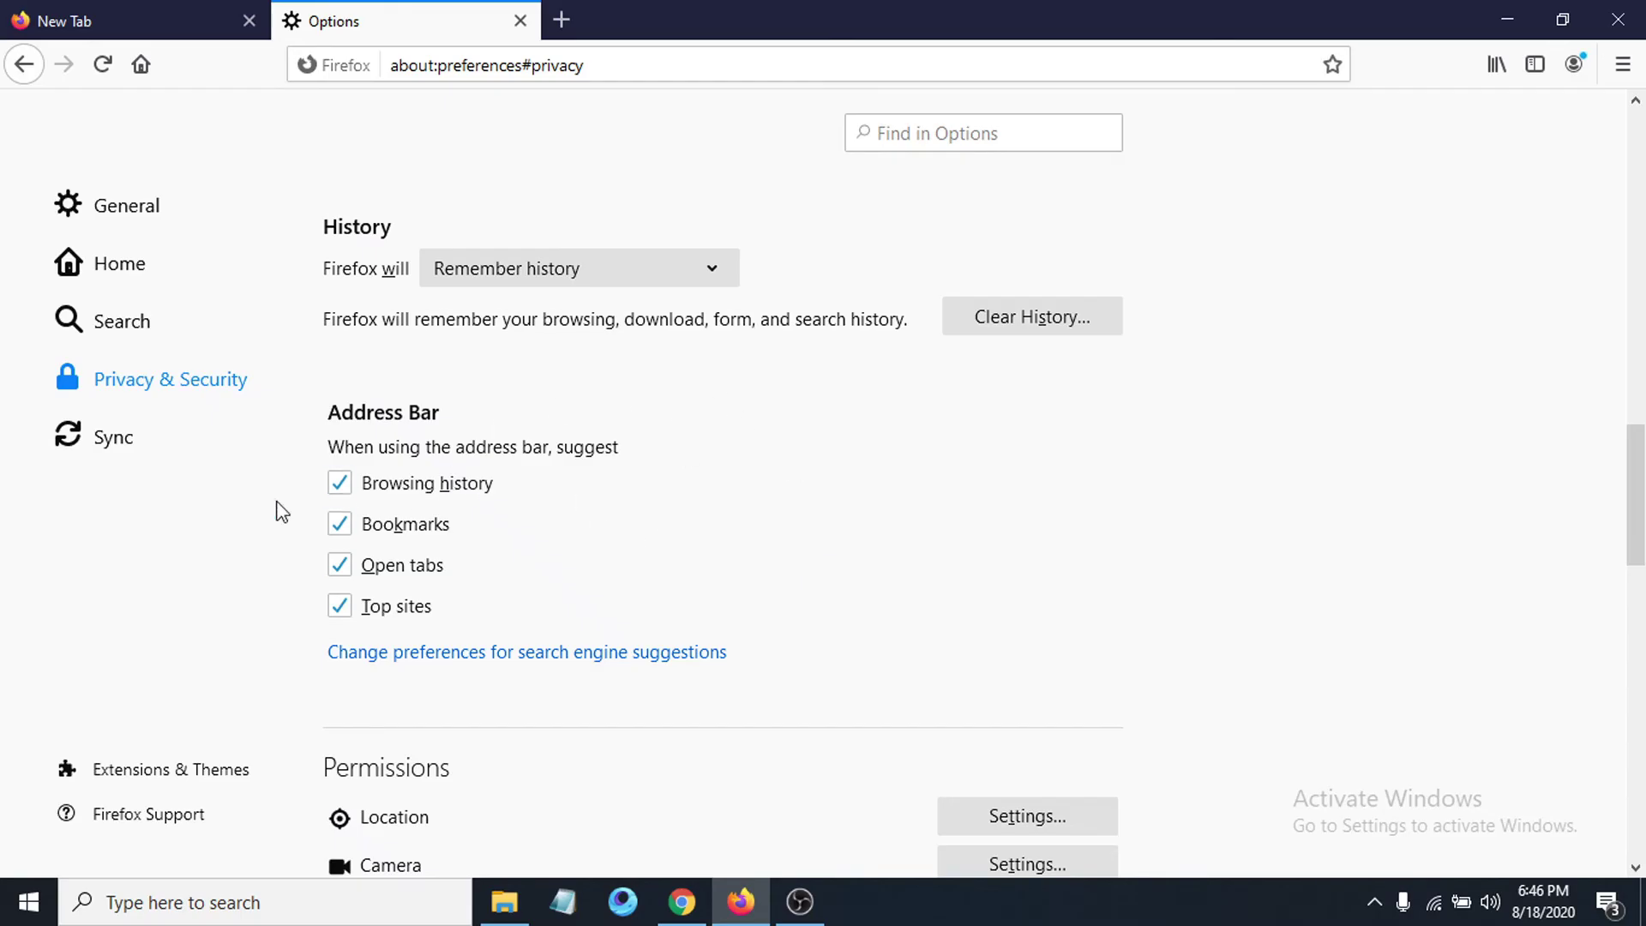
left_click(218, 769)
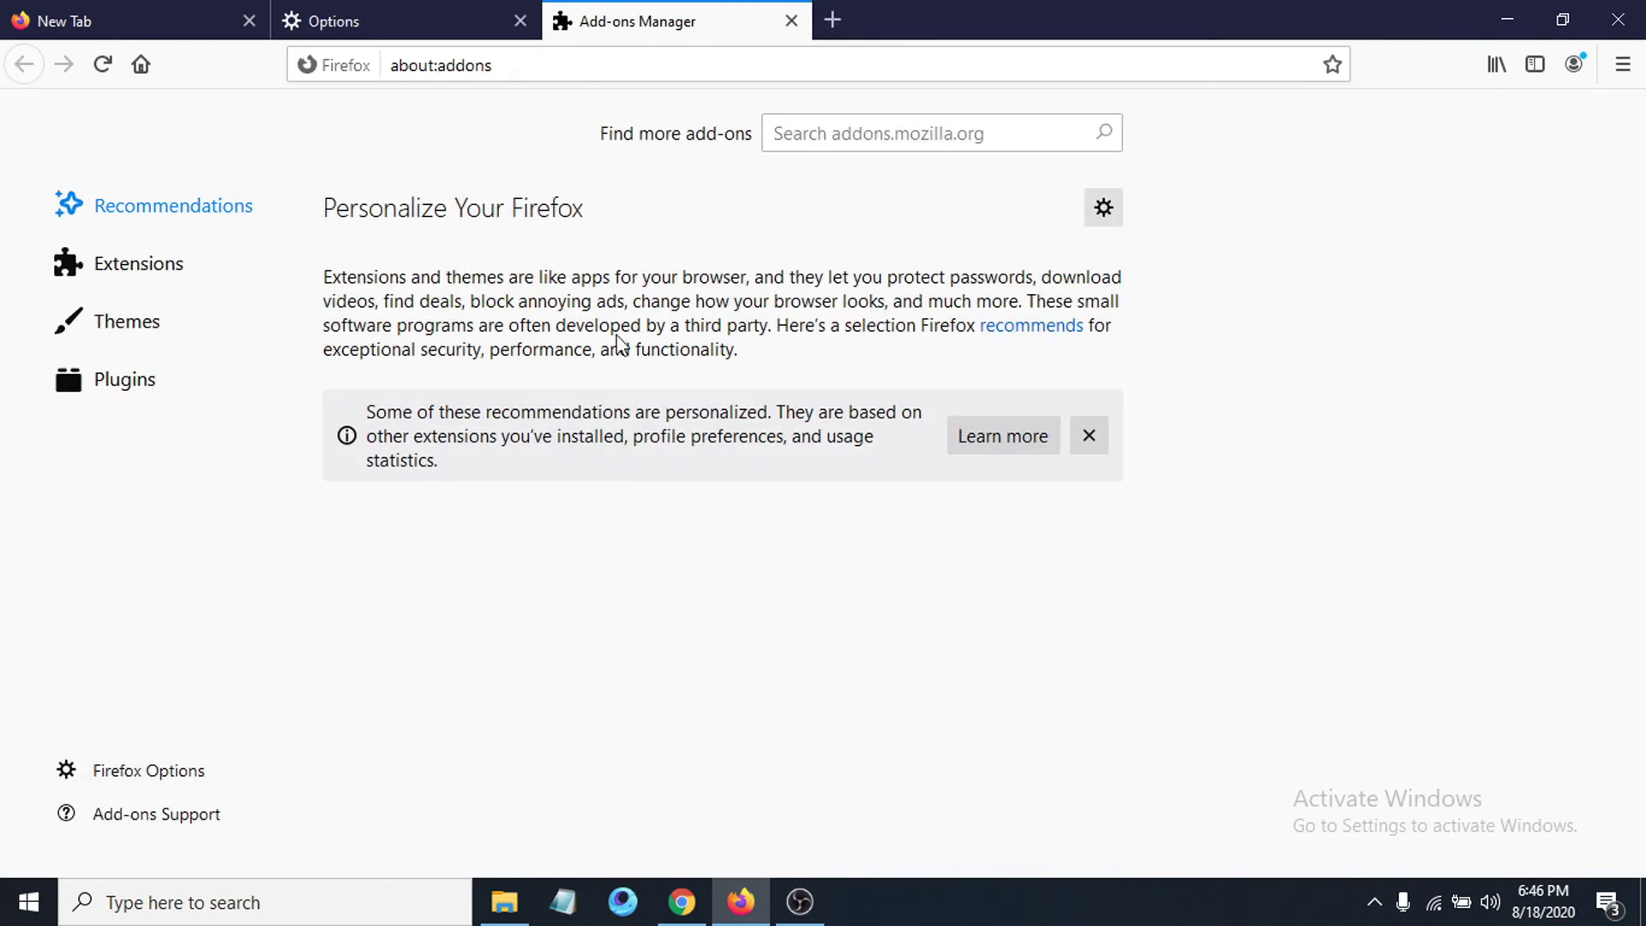
scroll(624, 499, "down", 3)
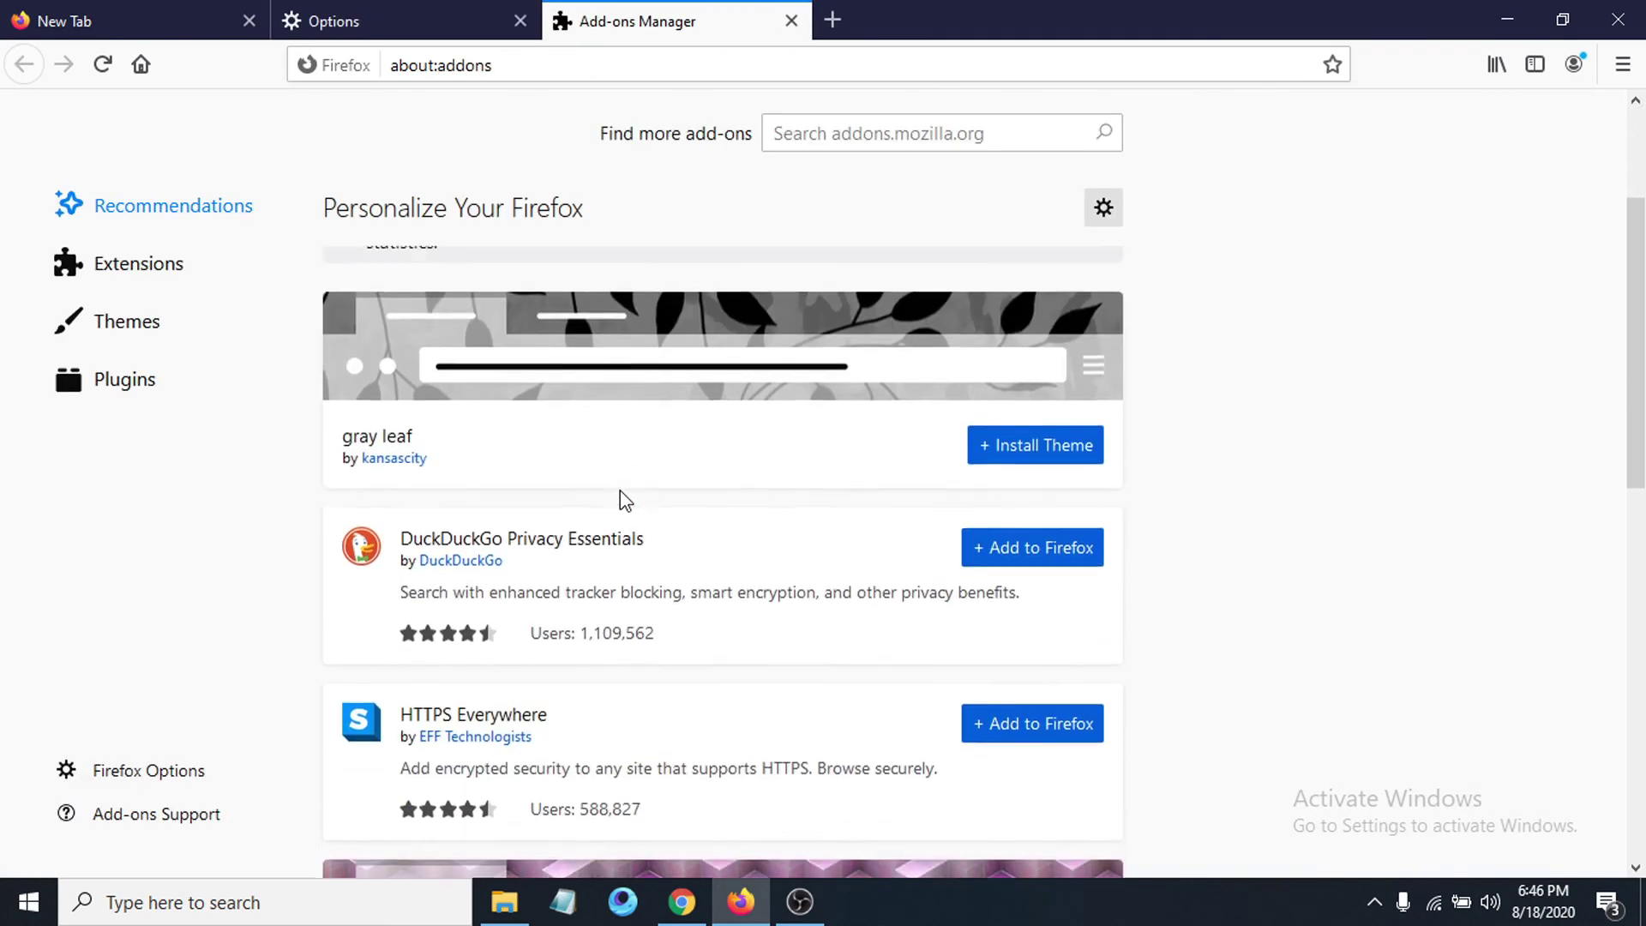
scroll(624, 500, "up", 3)
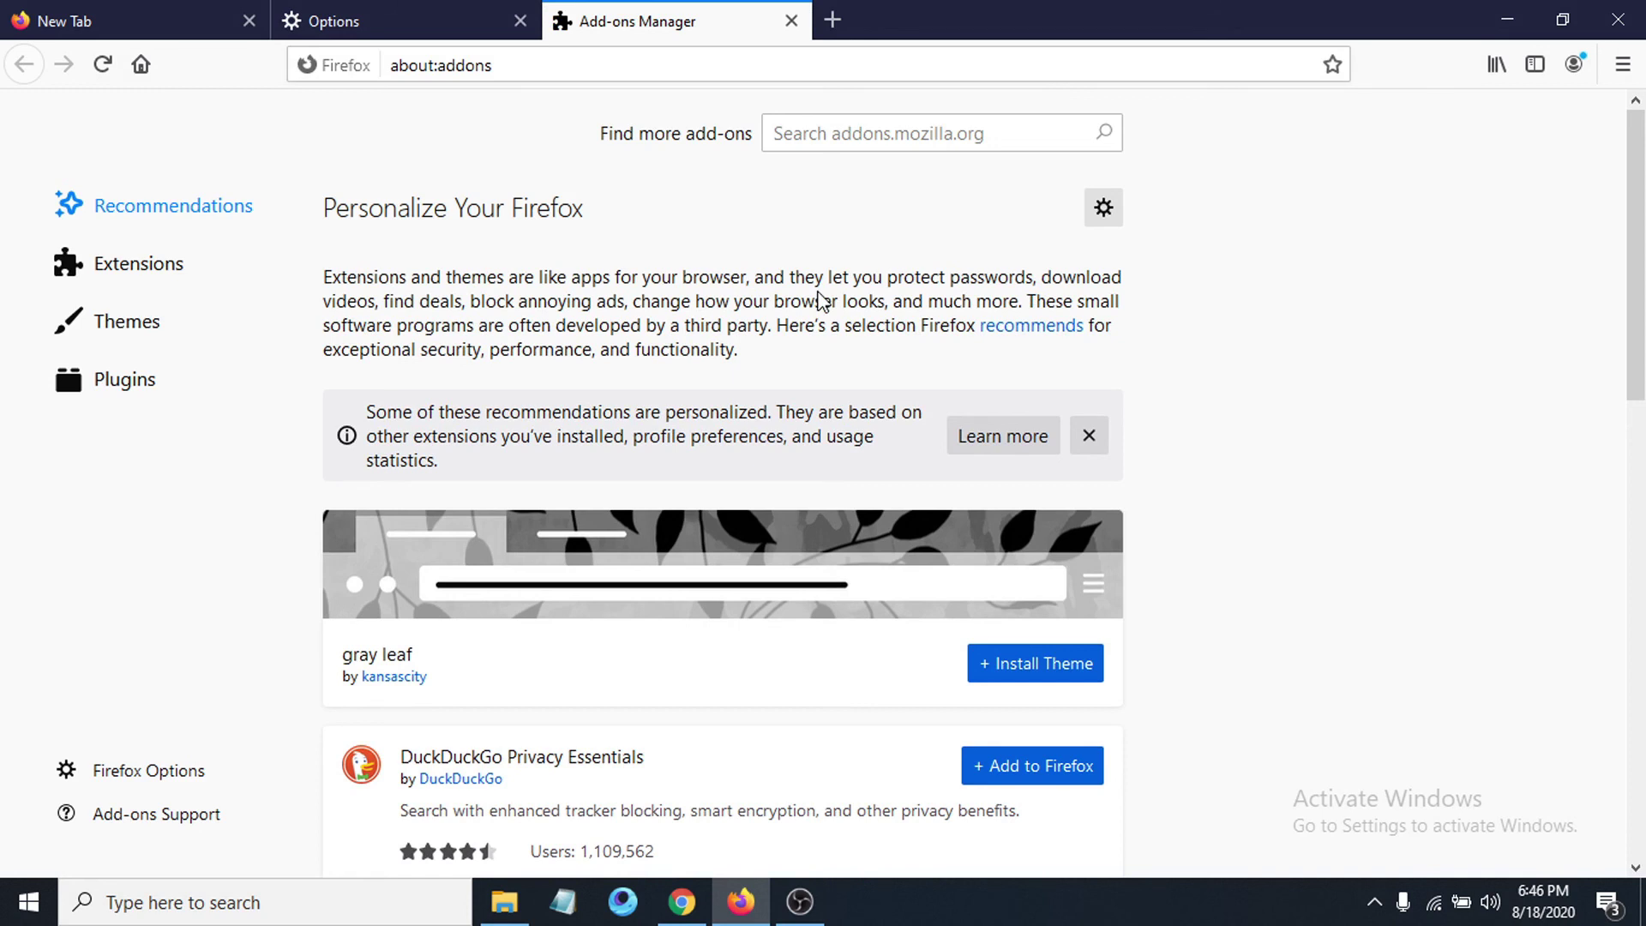
Minimise Firefox and refresh the desktop from its right-click menu.
left_click(1493, 12)
right_click(906, 318)
left_click(970, 392)
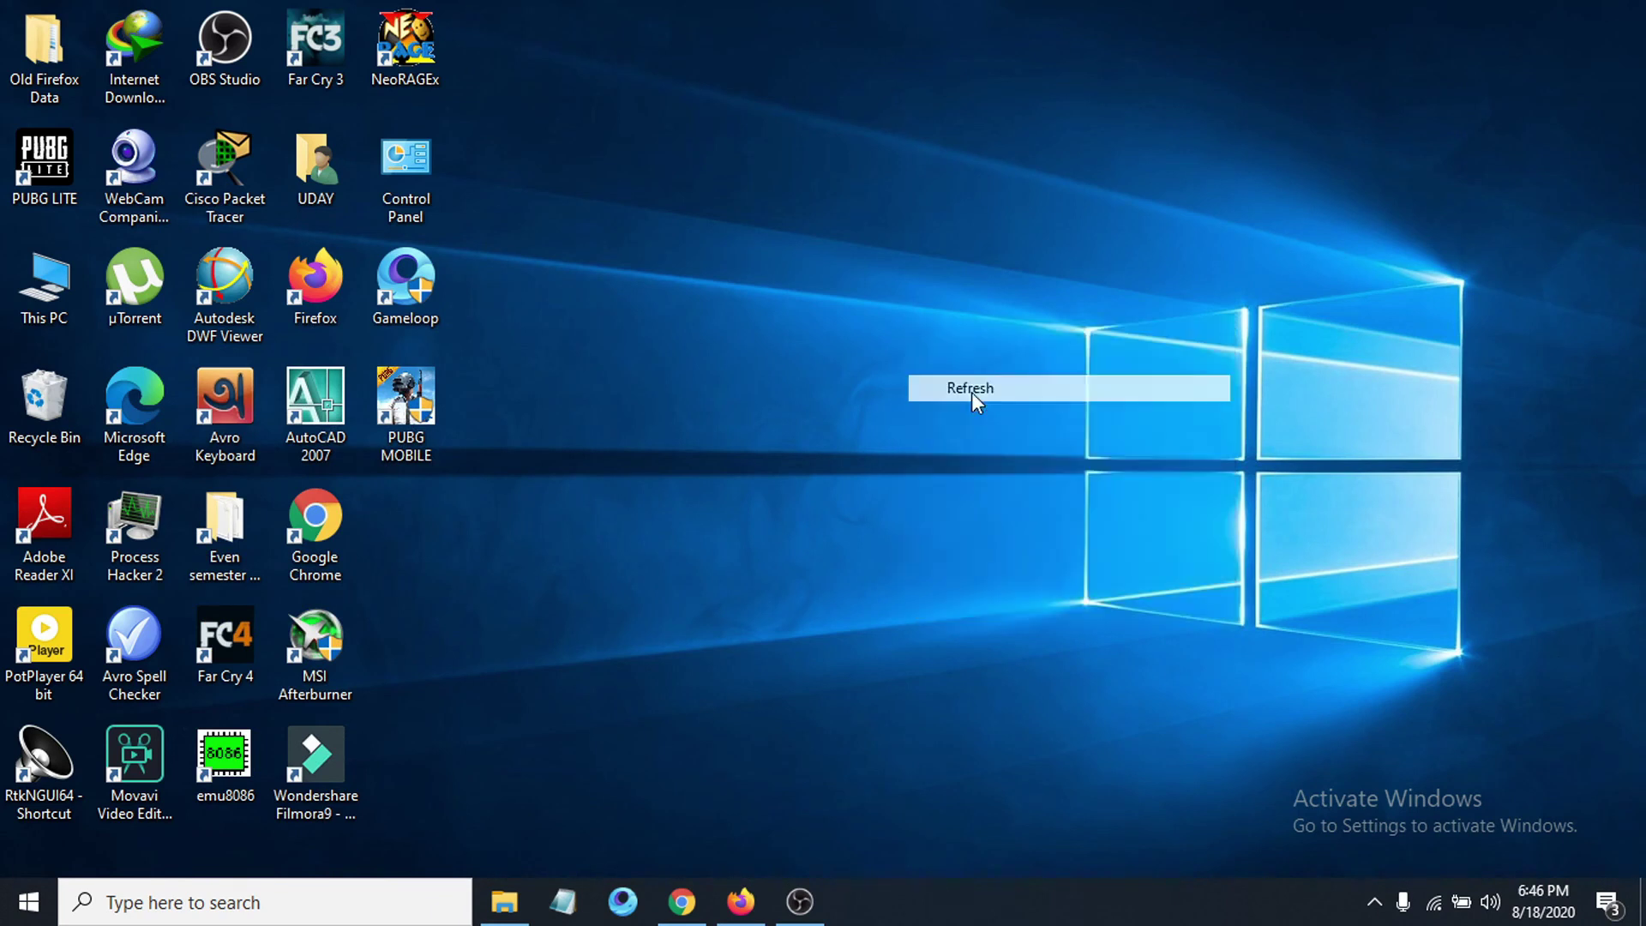